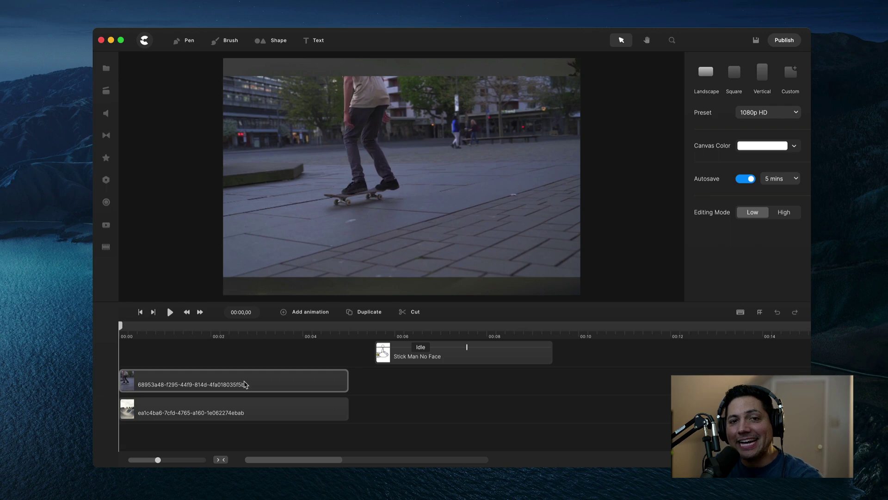
- Apply the Doodle effect to the skateboarder video clip at the start of the timeline
key("super+s")
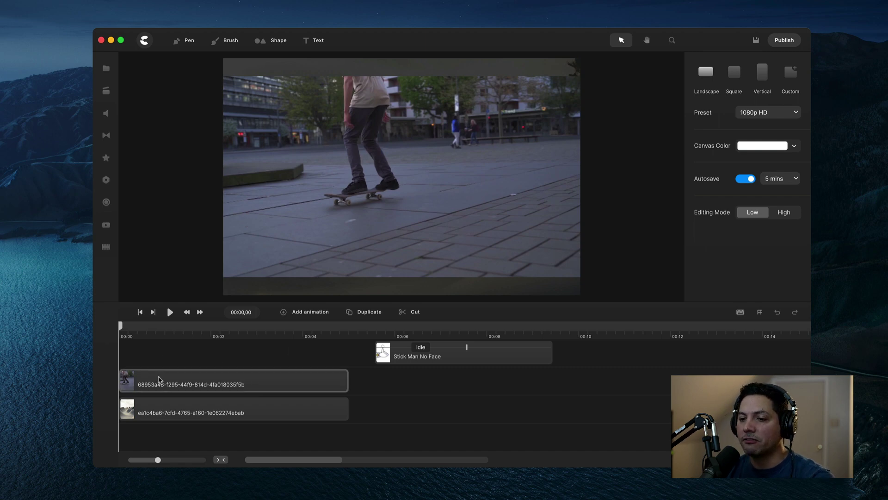
left_click(193, 381)
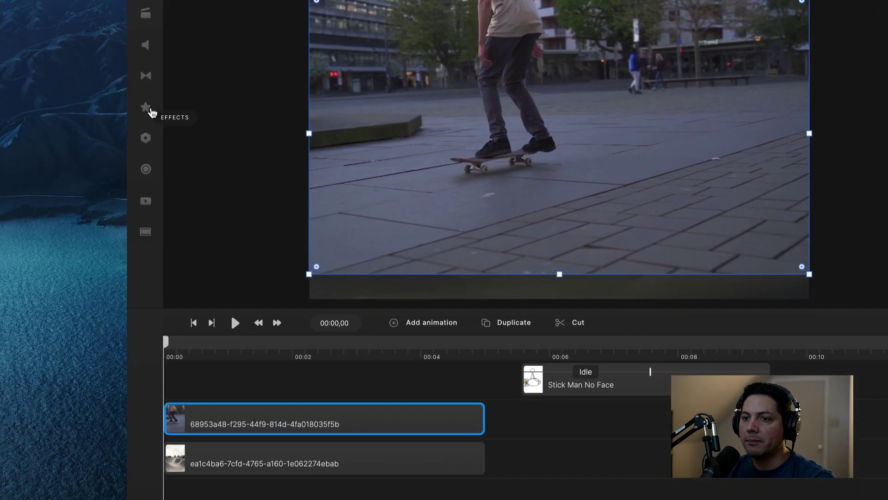
left_click(106, 159)
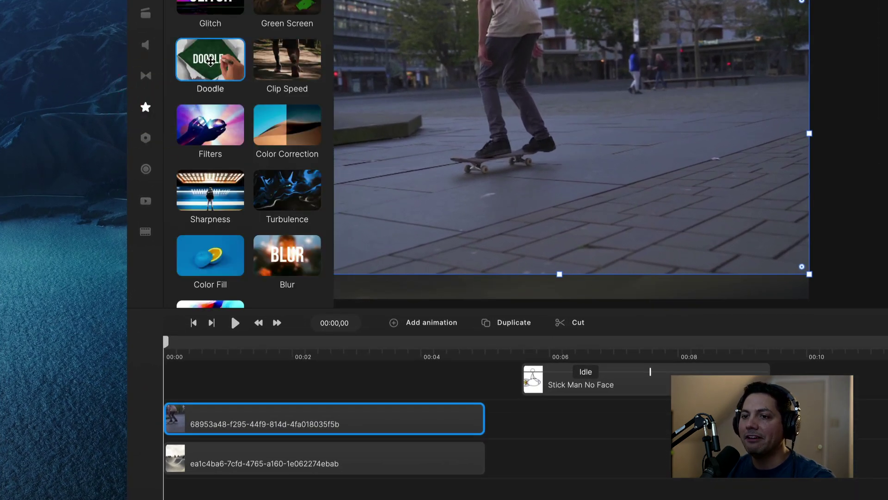
mouse_move(211, 61)
left_mouse_down()
mouse_move(531, 168)
mouse_move(531, 158)
left_mouse_up()
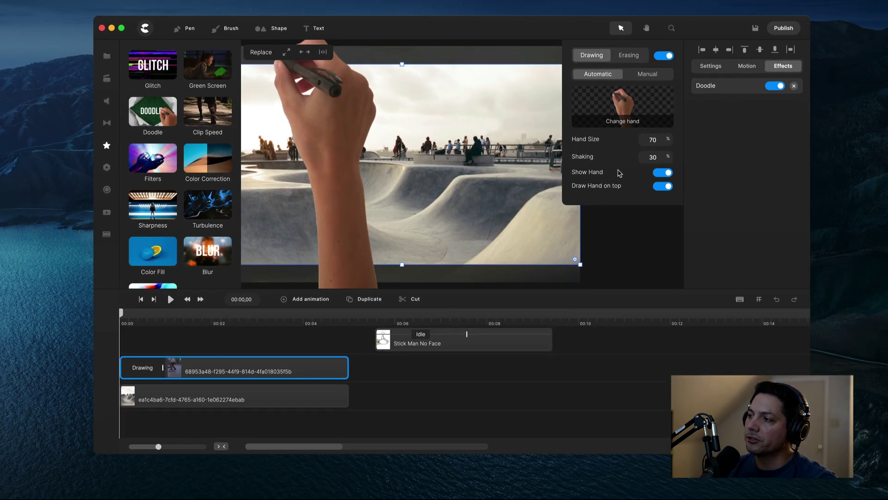
- Close the effects library and open the Doodle effect's settings for the skateboarder clip
left_click(230, 351)
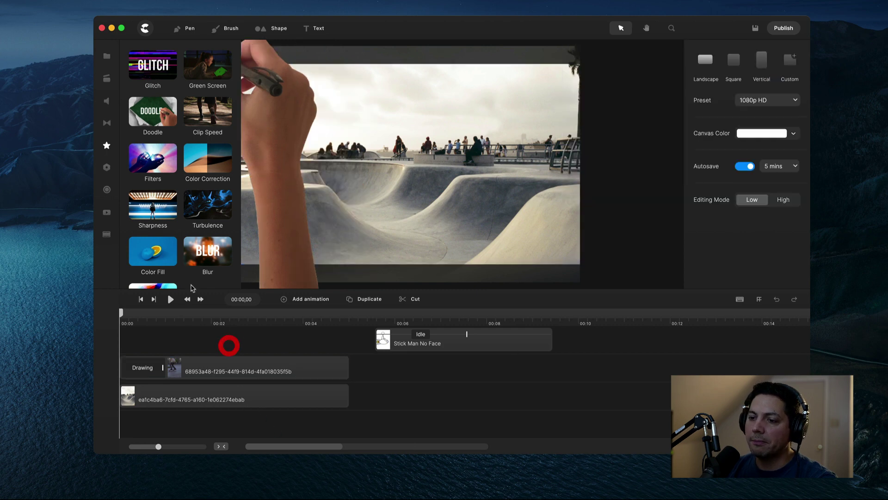
left_click(105, 147)
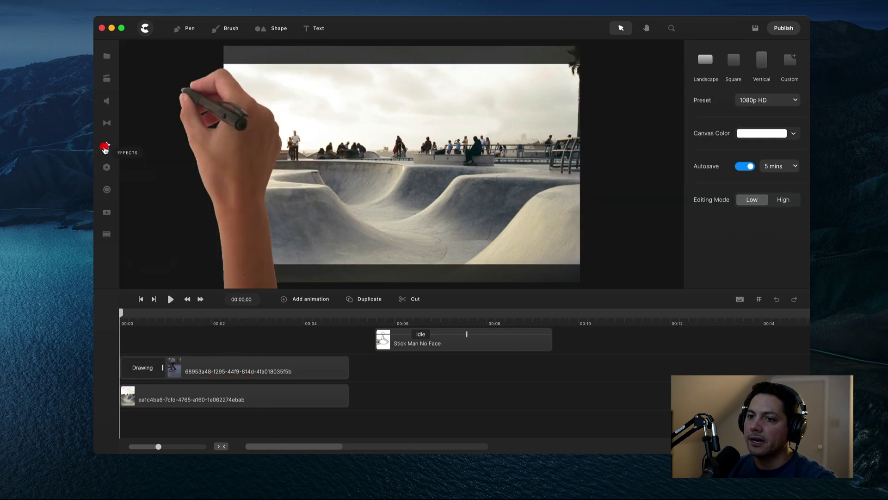
left_click(210, 370)
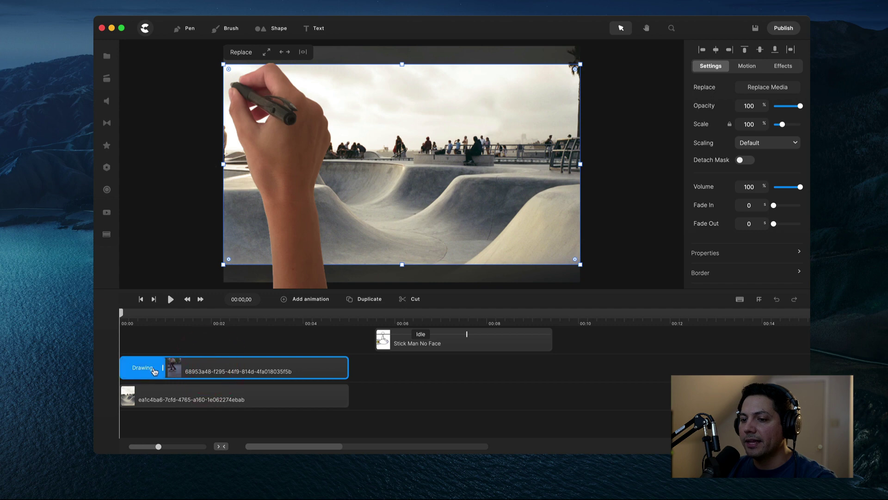
left_click(137, 372)
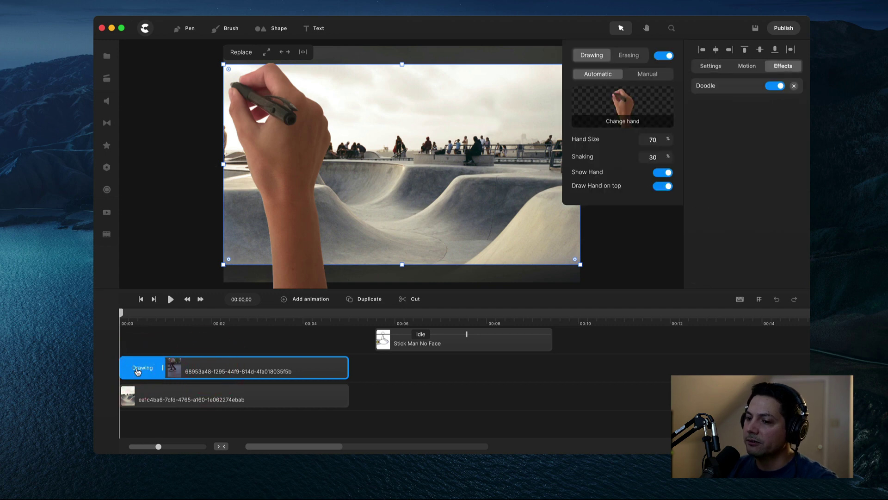
left_click(198, 369)
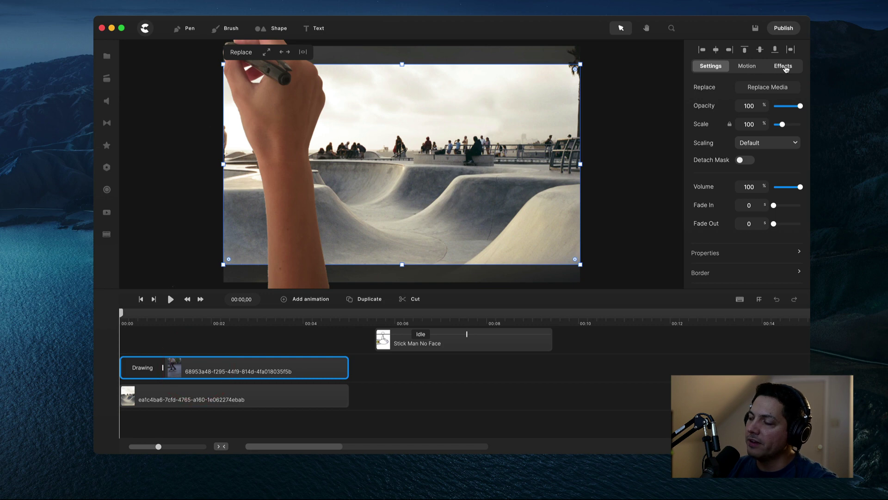
left_click(787, 69)
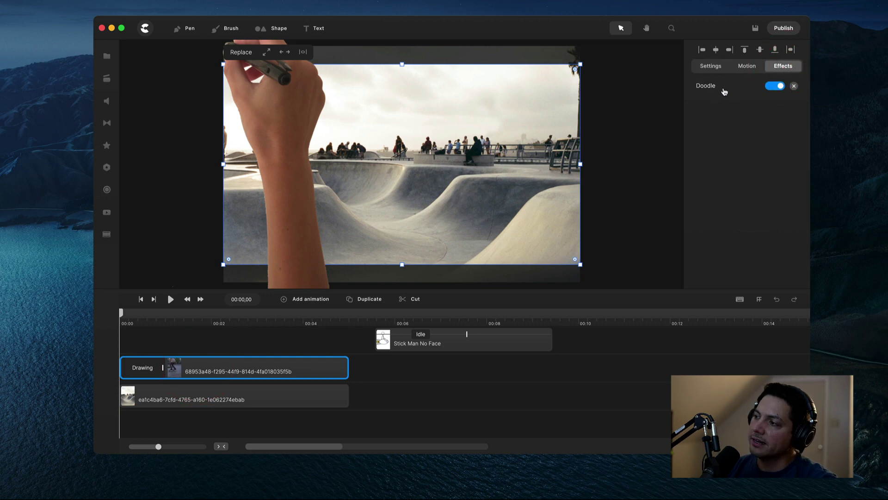
left_click(703, 88)
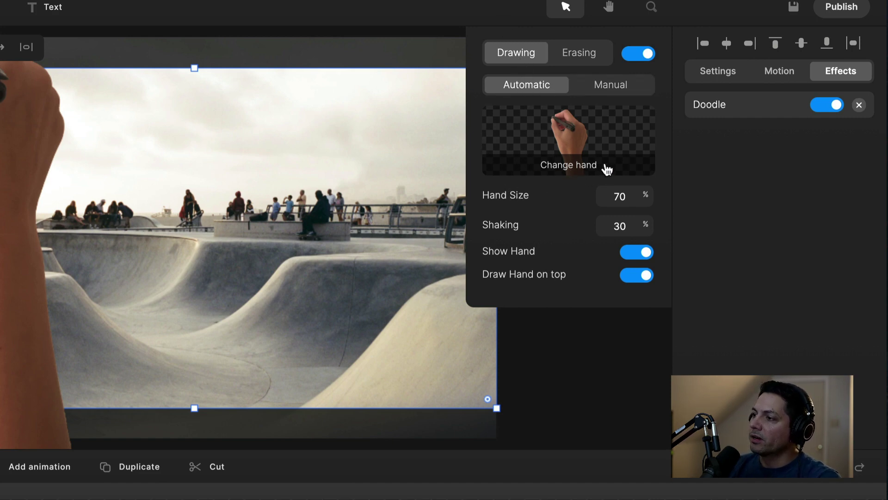
- Browse the available drawing hands and change the doodle hand to the light-skinned one holding a wooden pencil
left_click(557, 167)
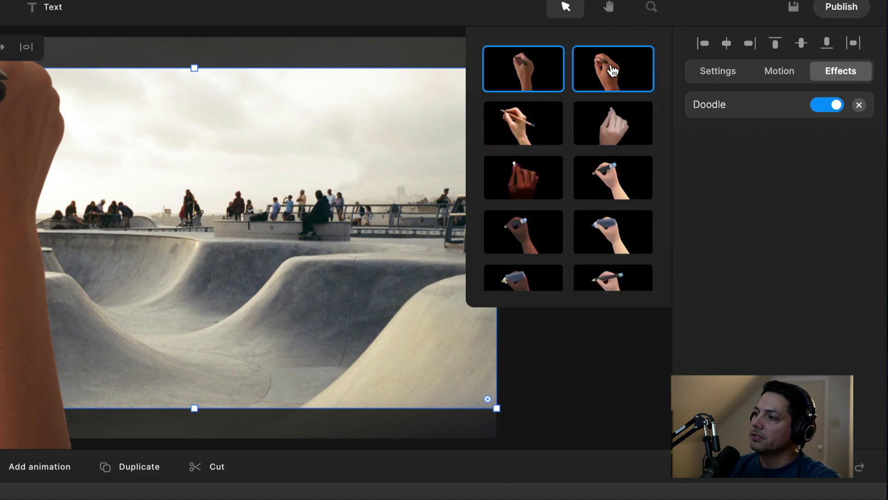
scroll(556, 235, "down", 5)
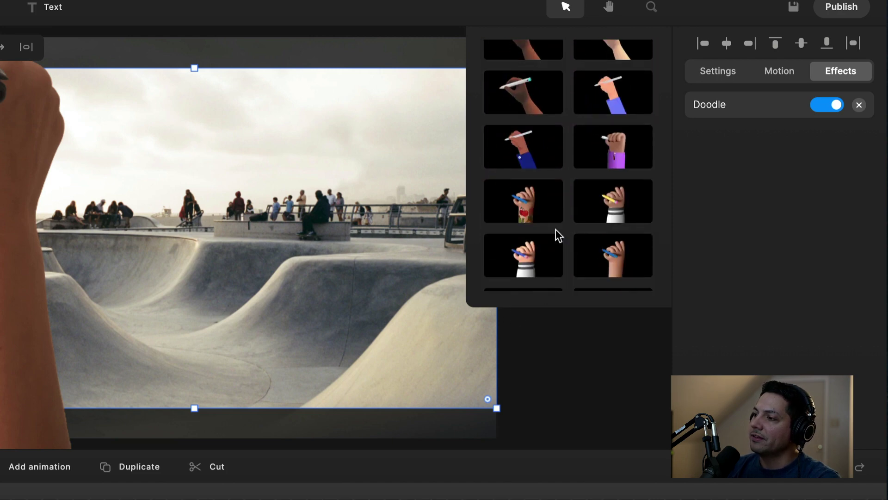
scroll(556, 229, "down", 5)
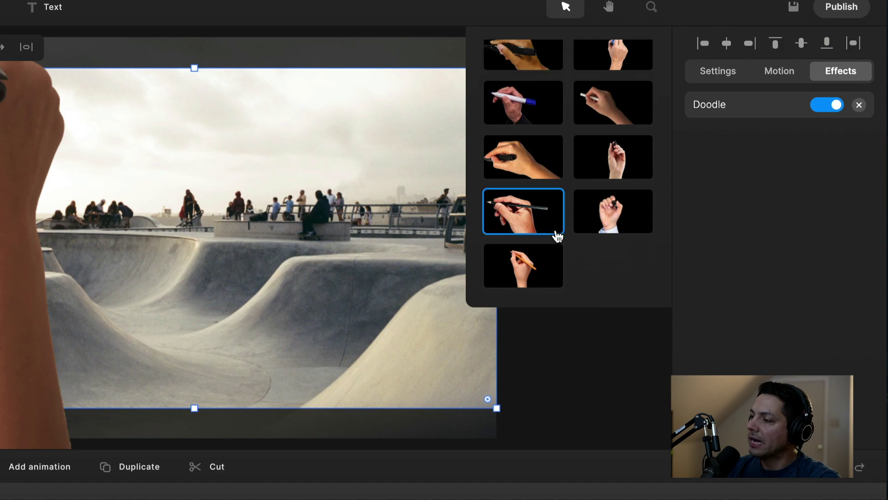
scroll(558, 236, "up", 10)
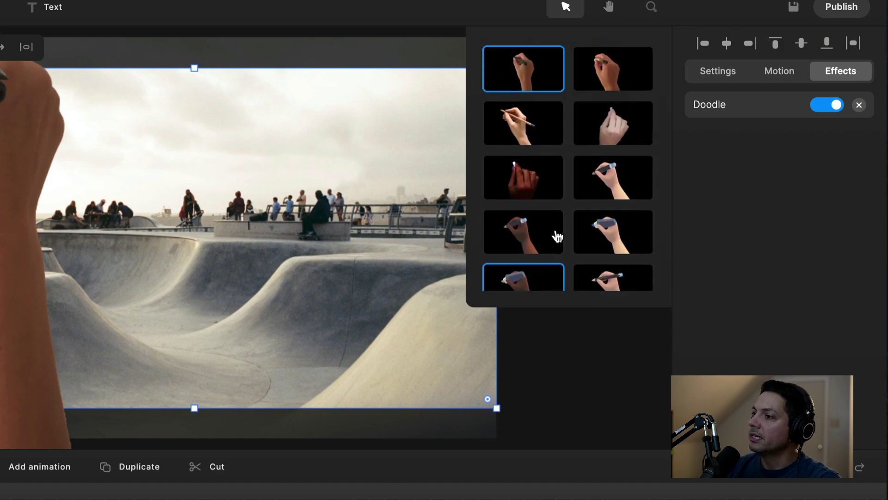
left_click(545, 135)
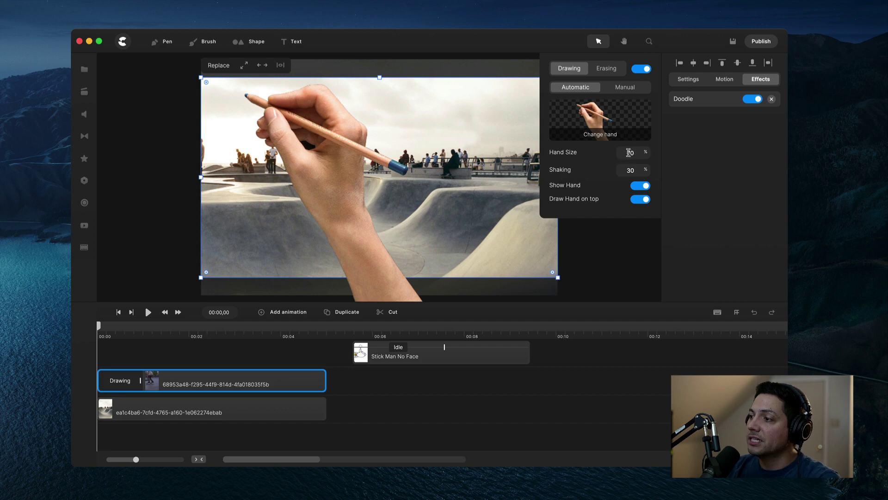
- Try doodle hand sizes of 55%, 47% and 59%, and settle on 69%
left_click_drag(628, 153, 634, 153)
type("55")
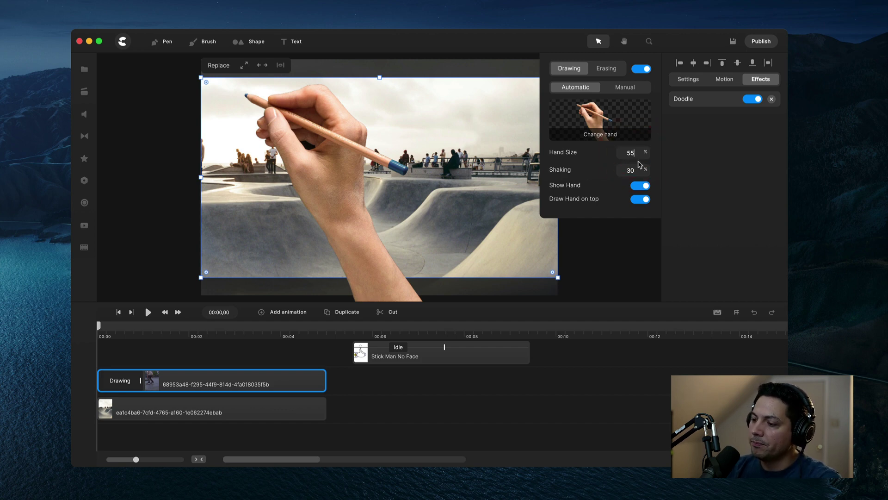
key("Return")
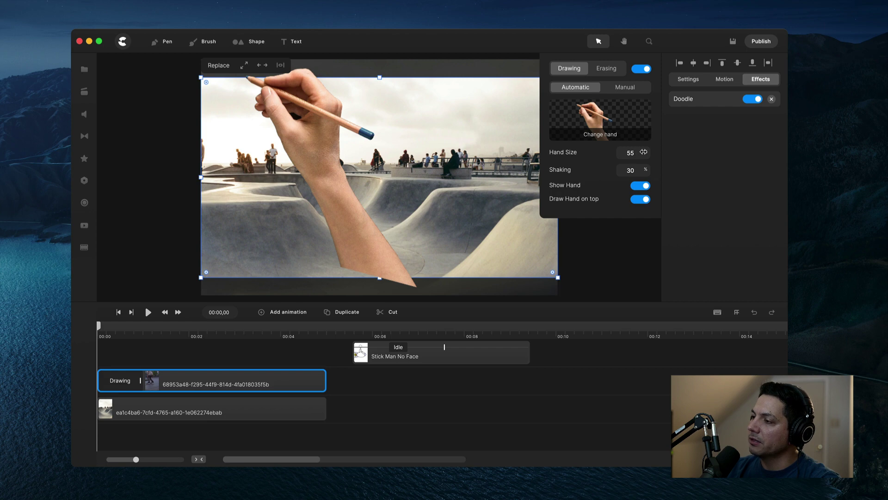
mouse_move(644, 151)
left_mouse_down()
mouse_move(633, 153)
mouse_move(650, 153)
mouse_move(641, 154)
left_mouse_up()
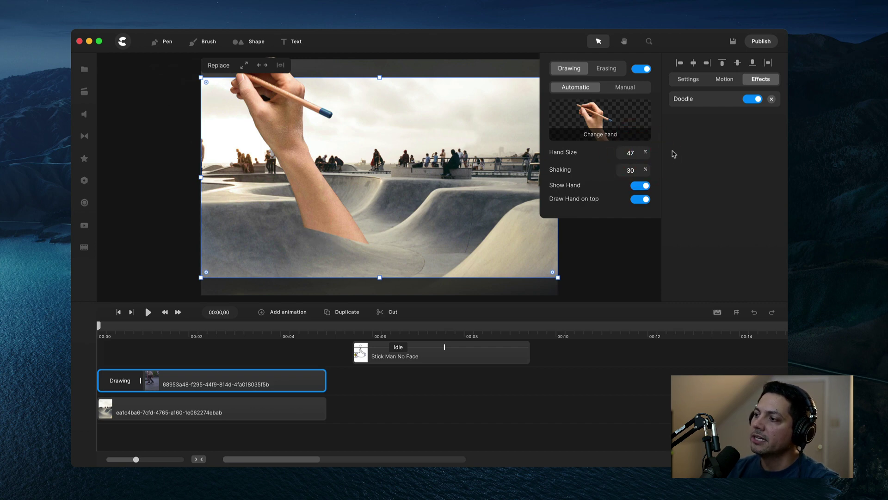
left_click_drag(643, 153, 646, 152)
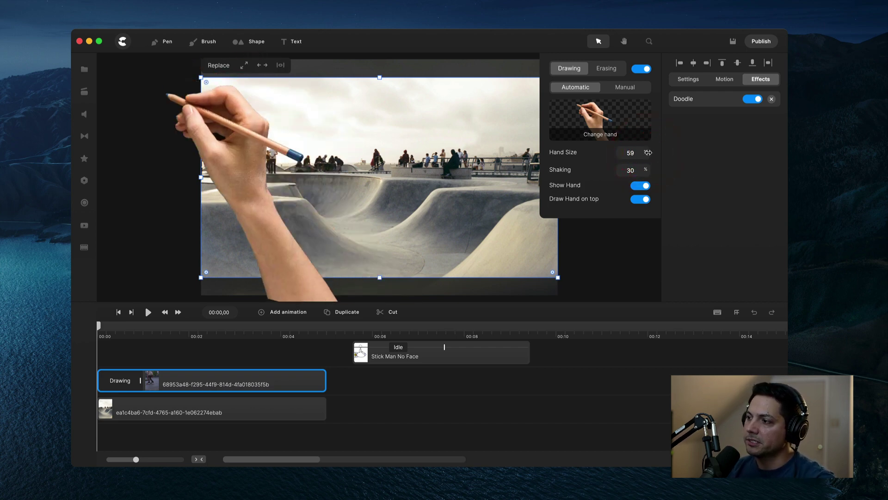
left_click_drag(648, 153, 650, 153)
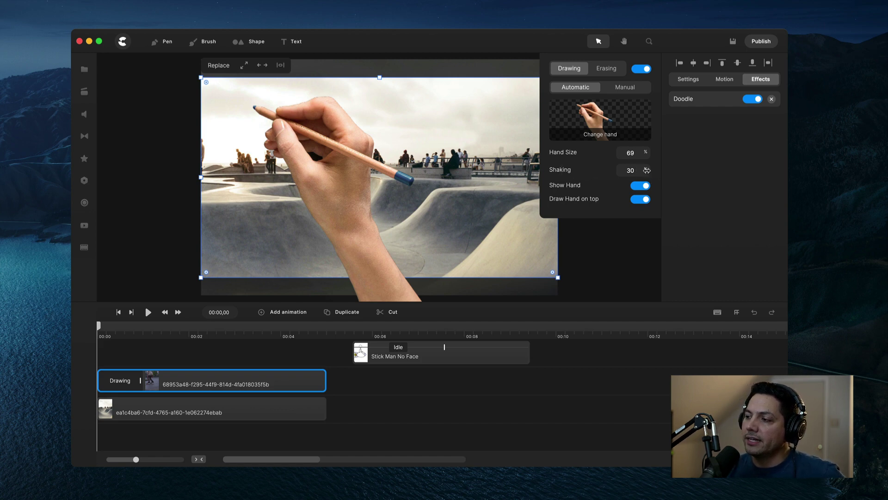
- Try a hand shaking of 56% and settle on 10%
mouse_move(647, 171)
left_mouse_down()
mouse_move(629, 173)
mouse_move(657, 173)
left_mouse_up()
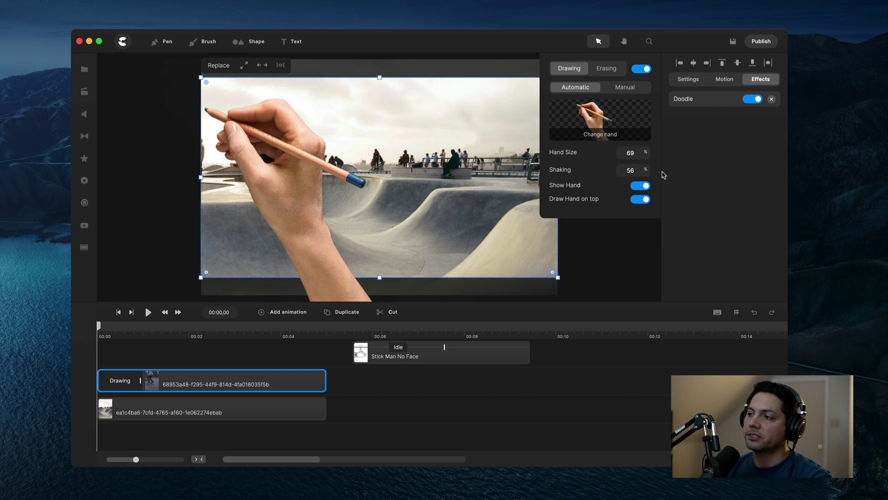
left_click_drag(664, 175, 637, 175)
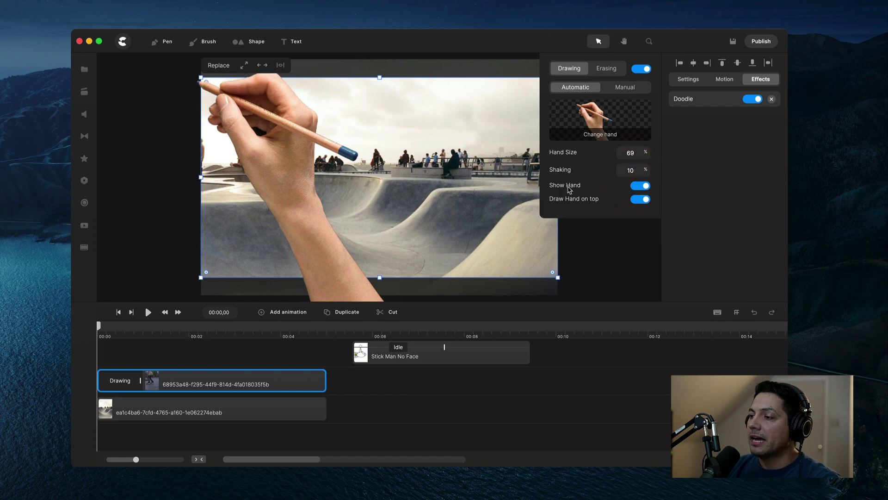
- Test the Show Hand and Draw Hand on top options, leaving the hand hidden and Draw Hand on top enabled
left_click(646, 187)
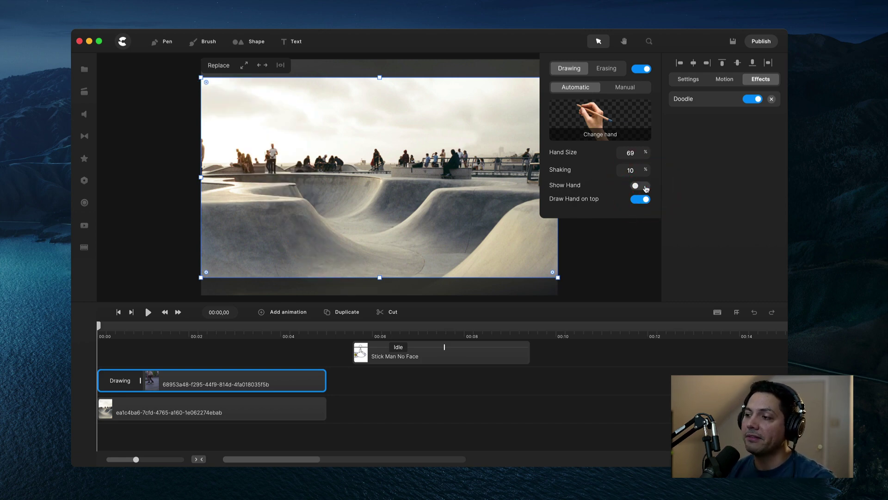
left_click(646, 187)
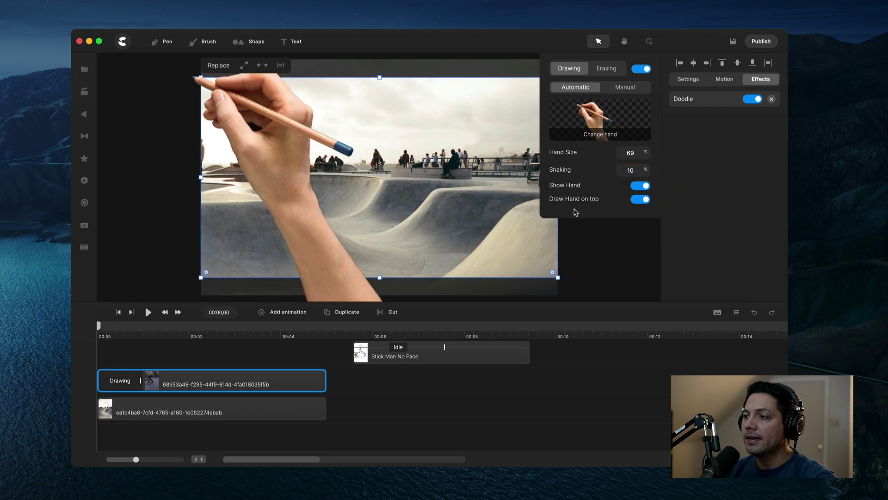
left_click(634, 199)
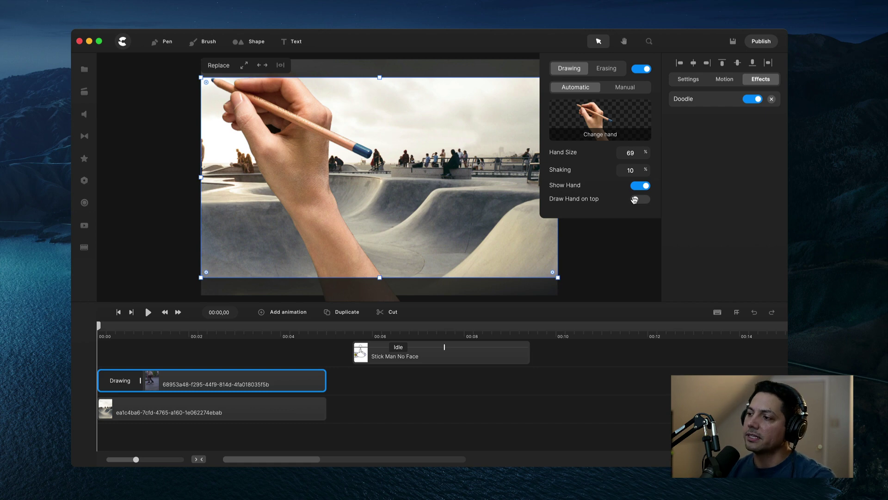
left_click(637, 200)
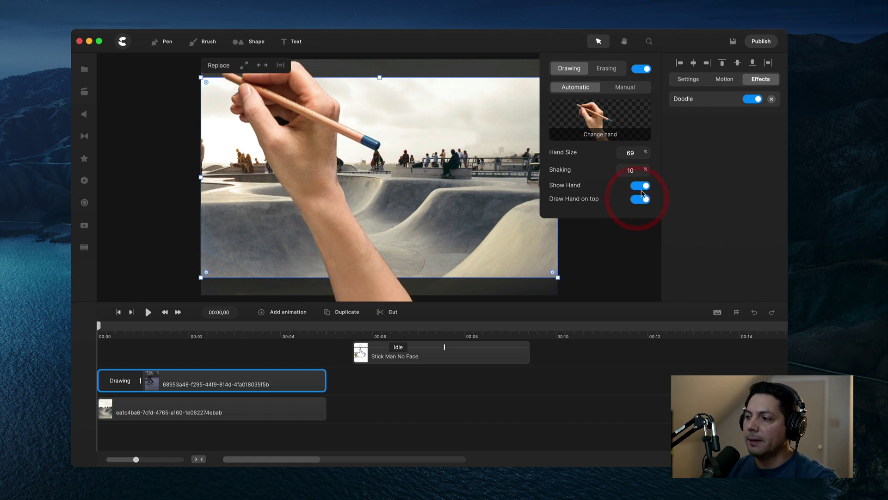
left_click(637, 186)
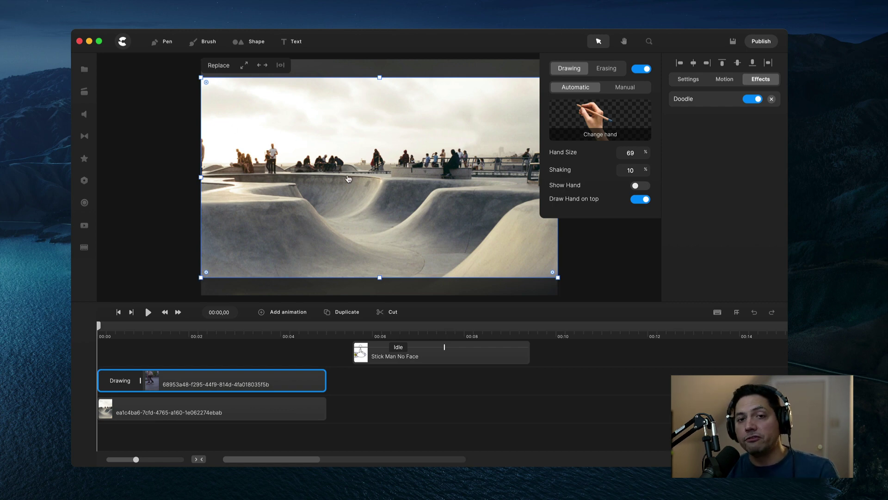
- Preview the hand-free drawing reveal and return the playhead to the start of the timeline
left_click(148, 313)
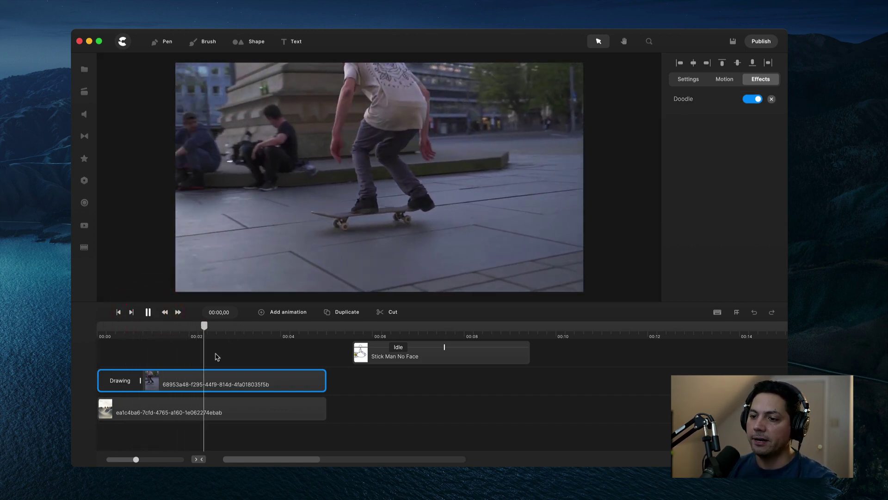
left_click(148, 313)
left_click_drag(256, 325, 94, 342)
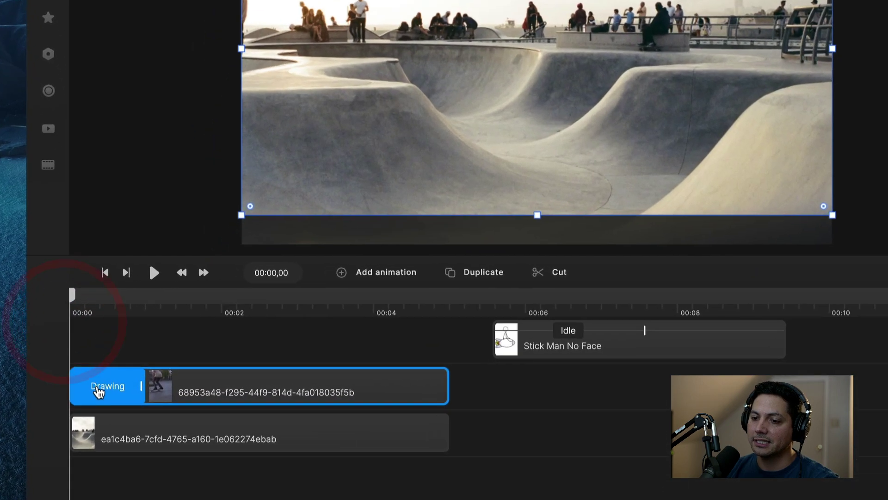
- Lengthen the skateboarder clip's Drawing animation to about 4 seconds and play the slower reveal
left_click(106, 388)
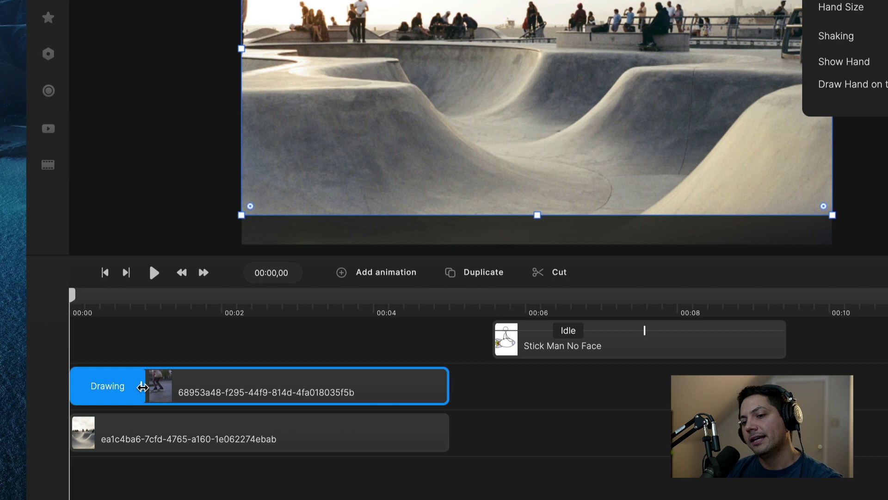
mouse_move(143, 388)
left_mouse_down()
mouse_move(365, 376)
mouse_move(127, 393)
mouse_move(379, 397)
left_mouse_up()
left_click(154, 273)
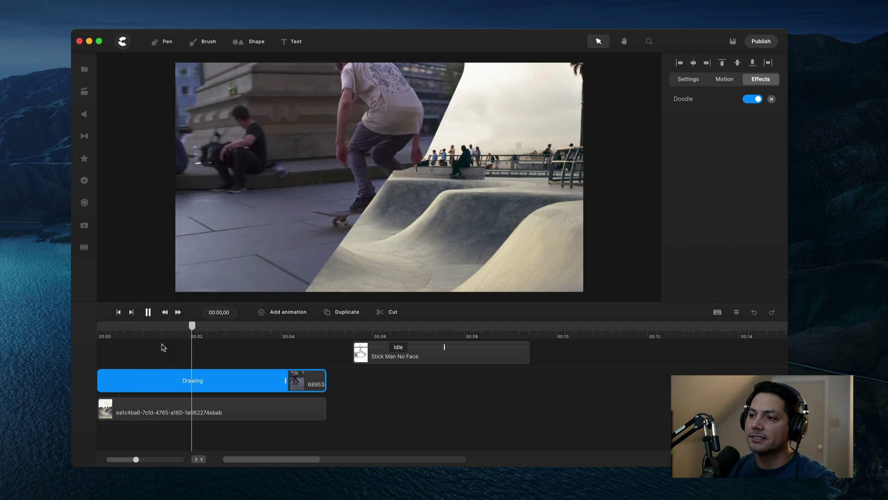
key("space")
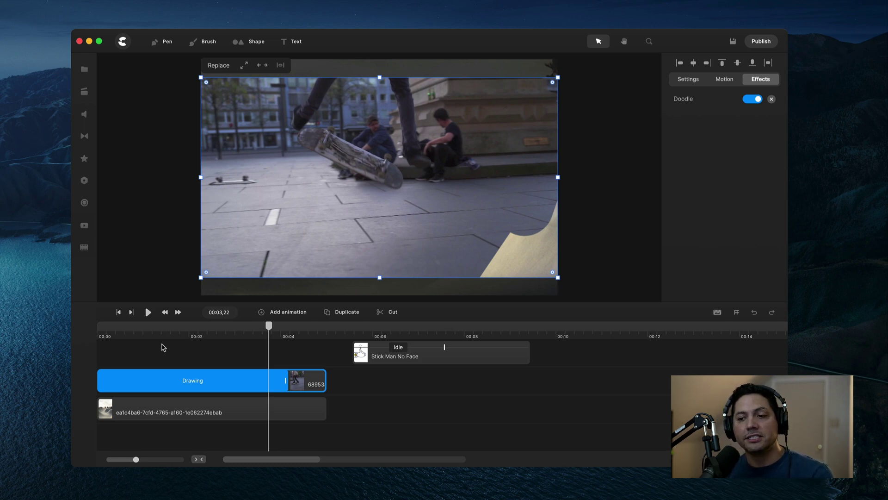
- Play the Stick Man No Face clip from about 00:06,16
left_click(369, 327)
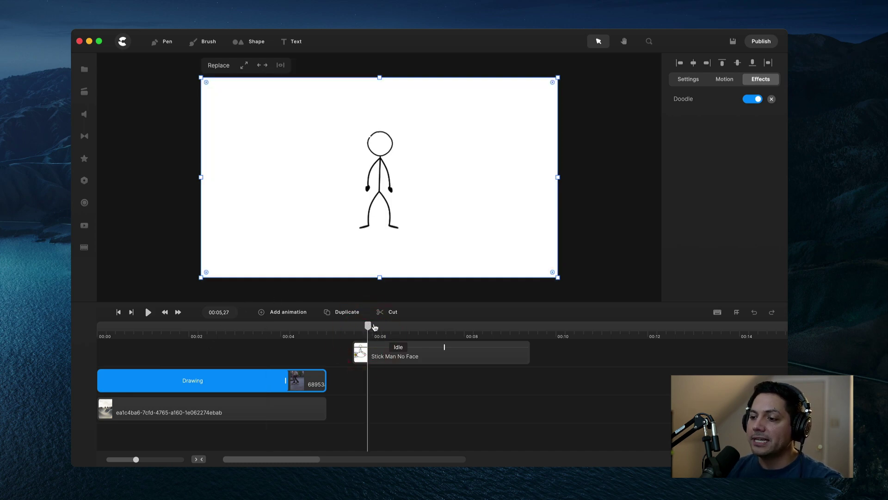
left_click_drag(375, 326, 398, 332)
key("space")
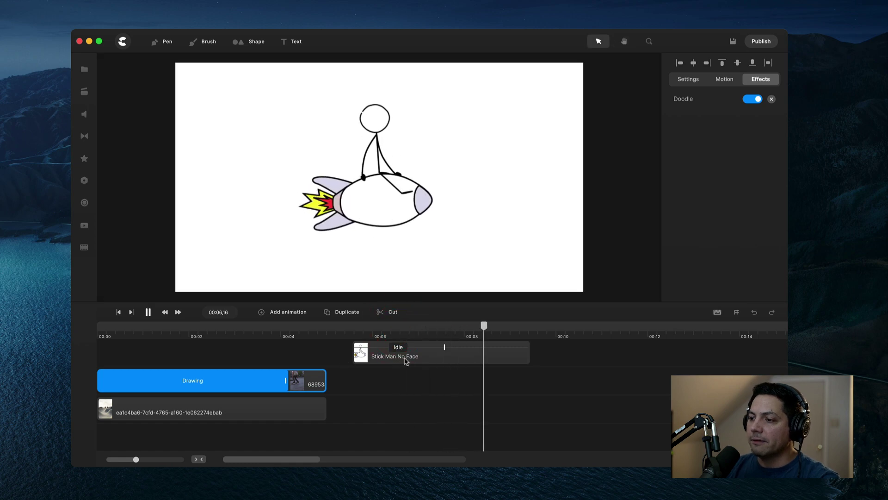
- Stop playback and apply the Doodle effect to the Stick Man No Face clip with the playhead at 00:06,06
key("space")
left_click(435, 359)
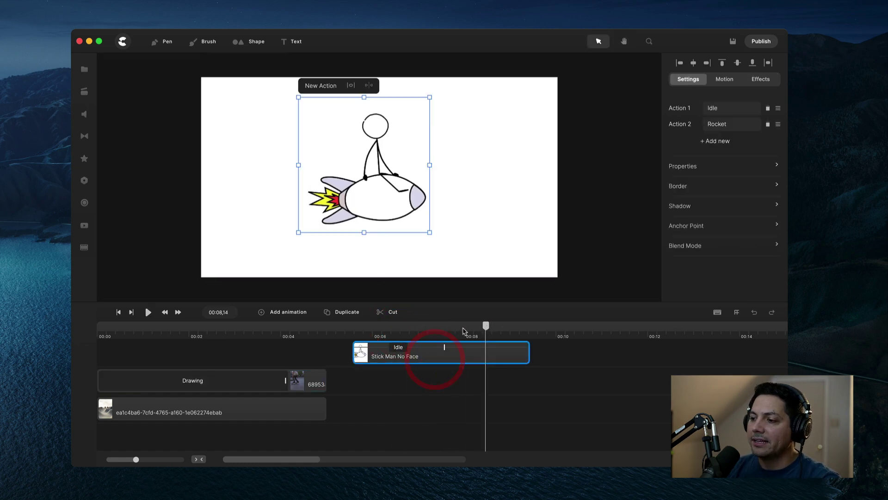
left_click_drag(464, 330, 381, 330)
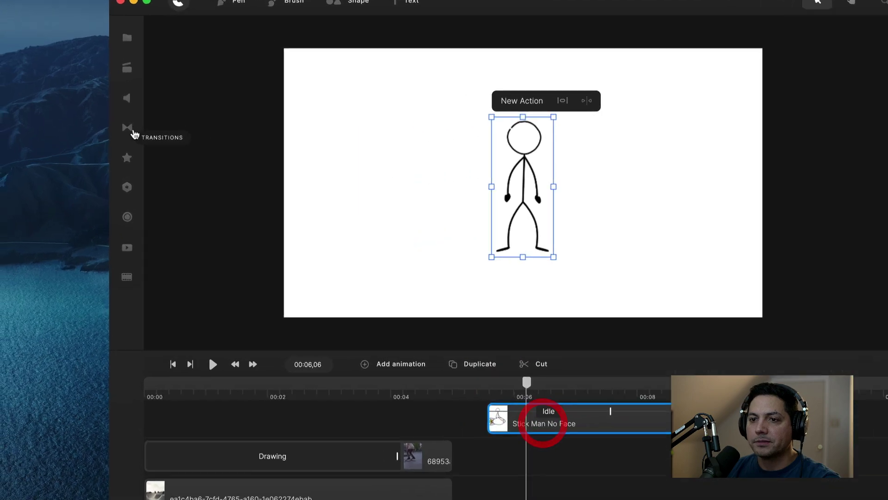
left_click(127, 158)
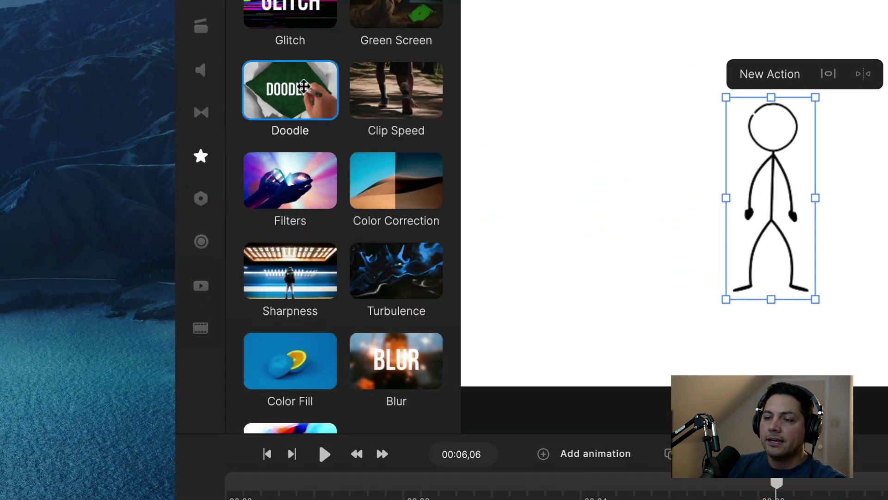
mouse_move(292, 83)
left_mouse_down()
mouse_move(449, 258)
mouse_move(768, 199)
left_mouse_up()
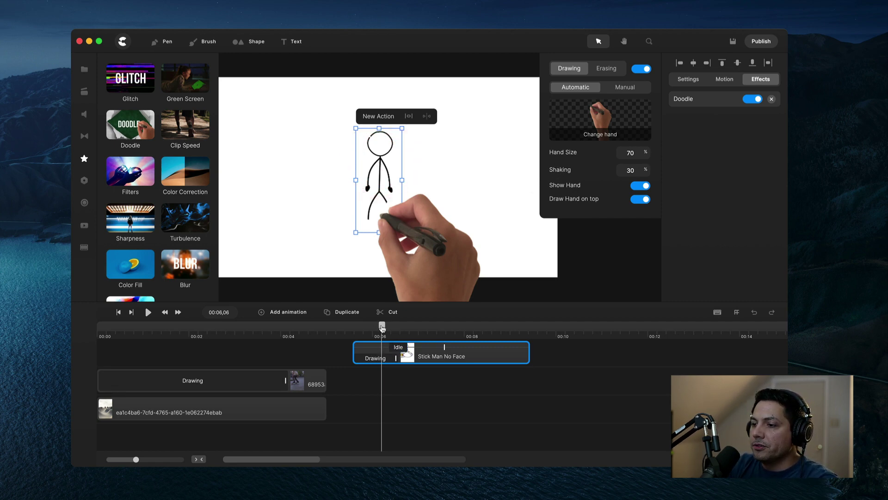
- Preview the stick man's hand-drawn reveal from the start of its clip at 00:05,16
left_click_drag(382, 326, 355, 332)
left_click(353, 333)
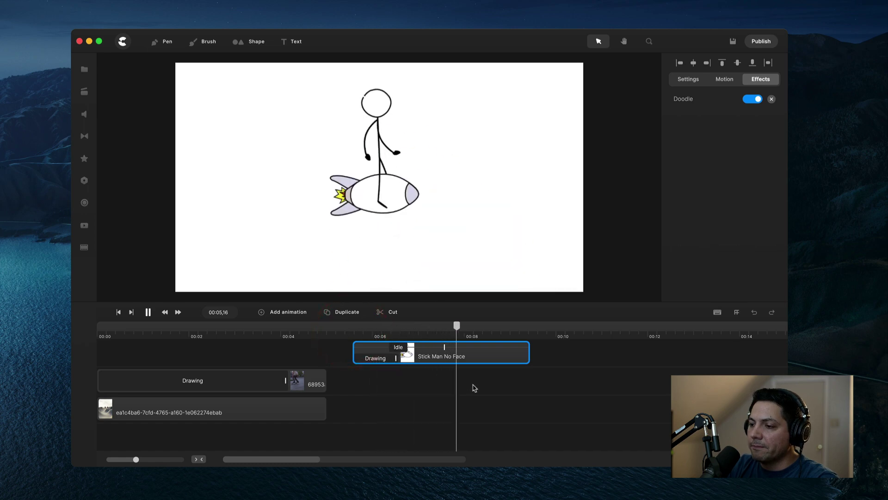
left_click(478, 326)
- Lengthen the stick man's Drawing animation to 00:07,17, matching the end of its Idle action
left_click_drag(478, 327, 446, 336)
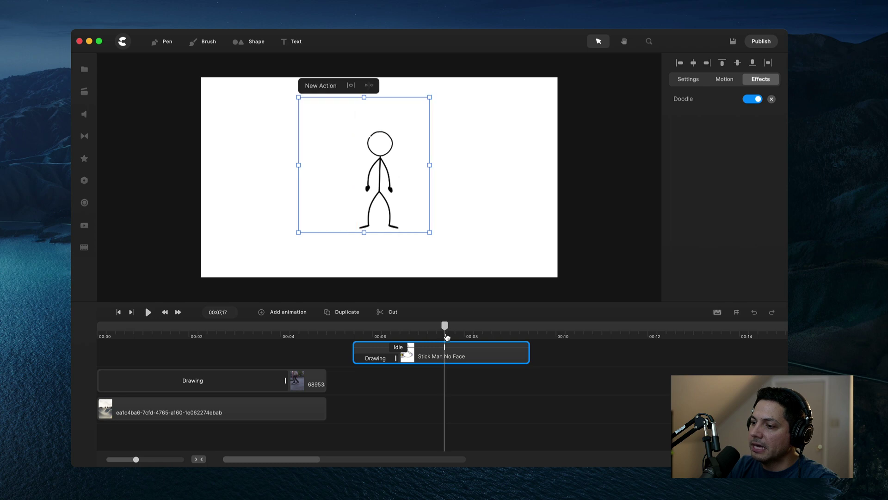
left_click(391, 358)
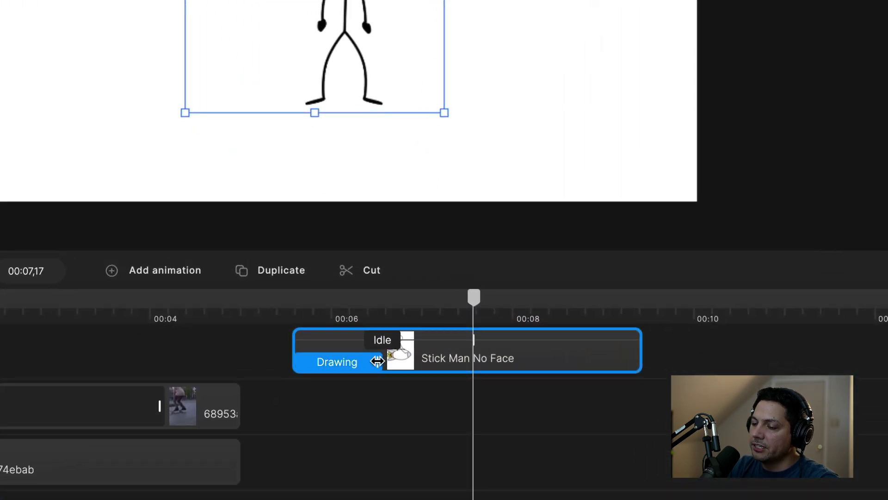
left_click_drag(377, 362, 470, 363)
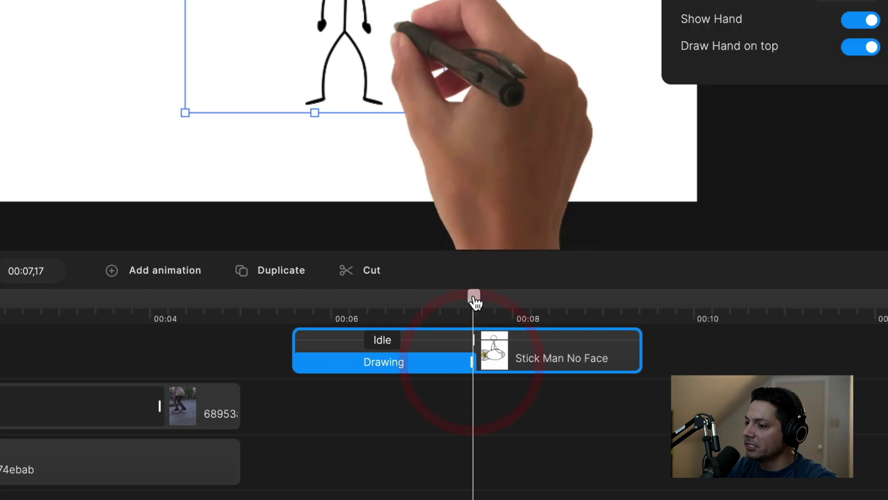
- Play the stick man's lengthened drawing animation from 00:05,16 through its change into the Rocket action
left_click_drag(474, 299, 289, 316)
key("space")
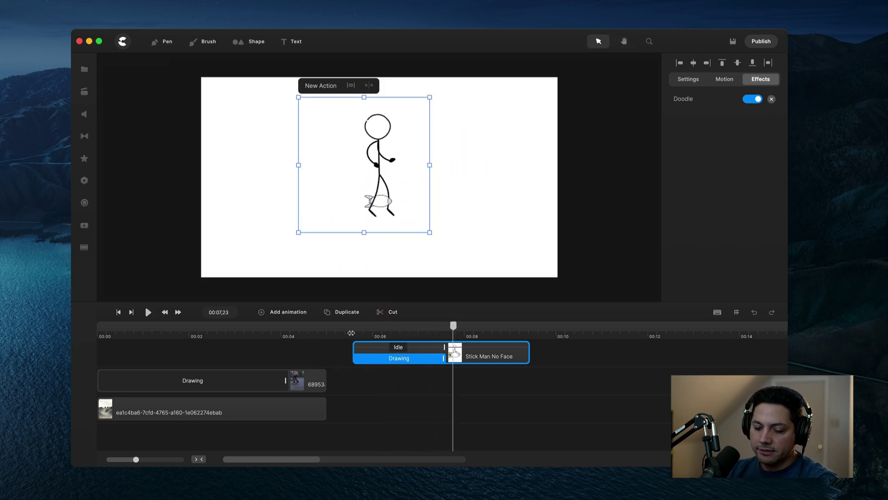
left_click(352, 334)
key("space")
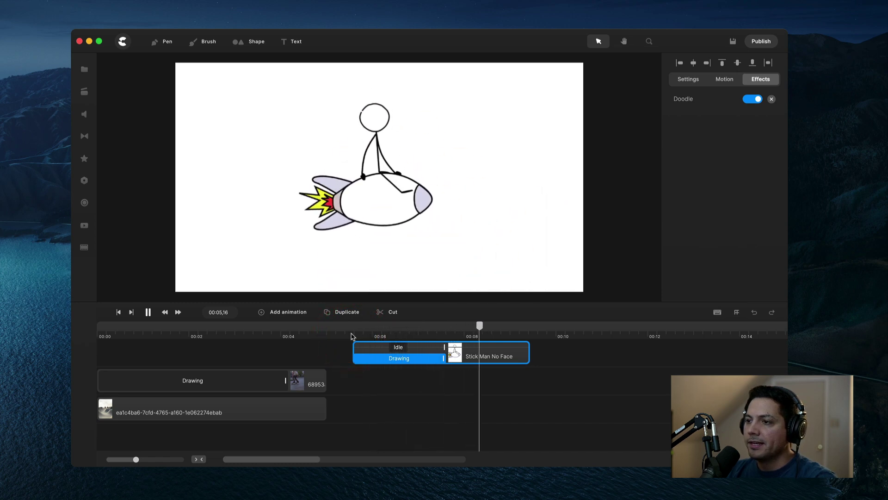
key("space")
- Switch the stick man's Drawing animation to Manual and clear its existing path for editing
left_click_drag(480, 327, 400, 326)
left_click(402, 358)
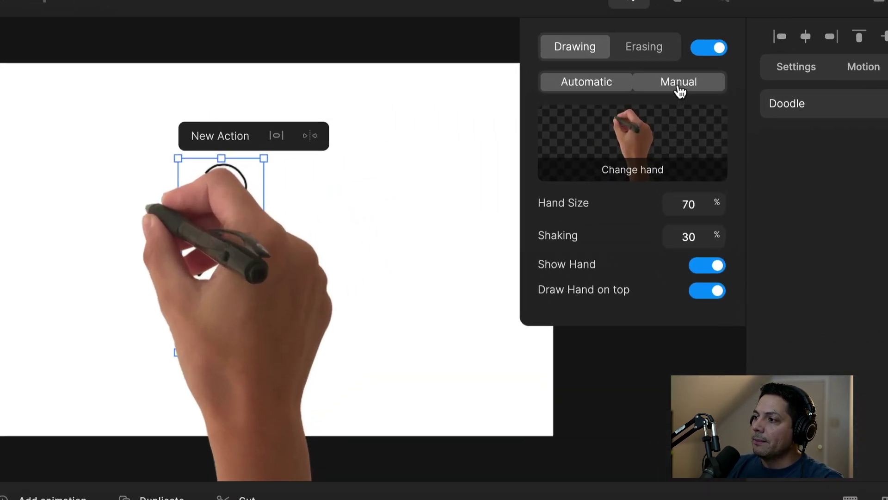
left_click(625, 90)
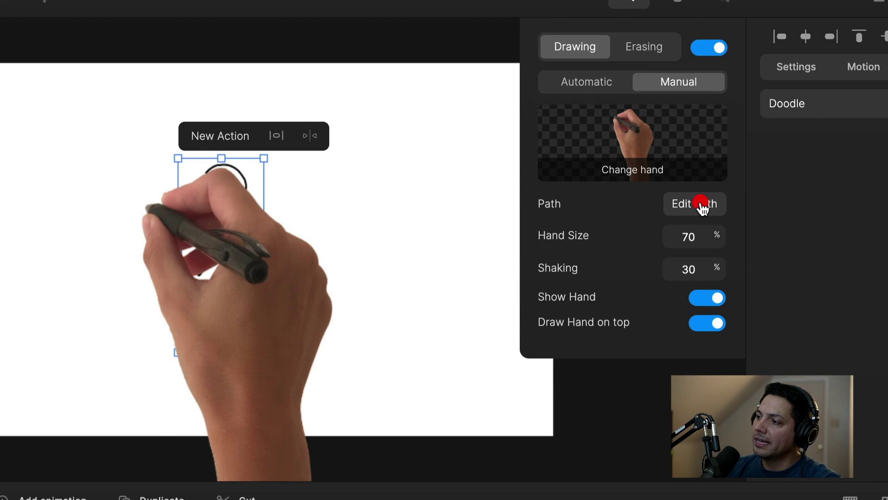
left_click(701, 204)
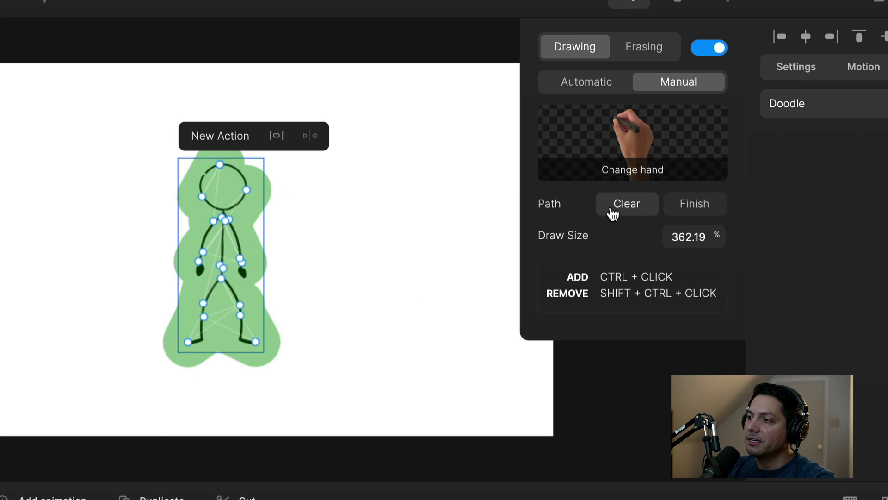
left_click(611, 208)
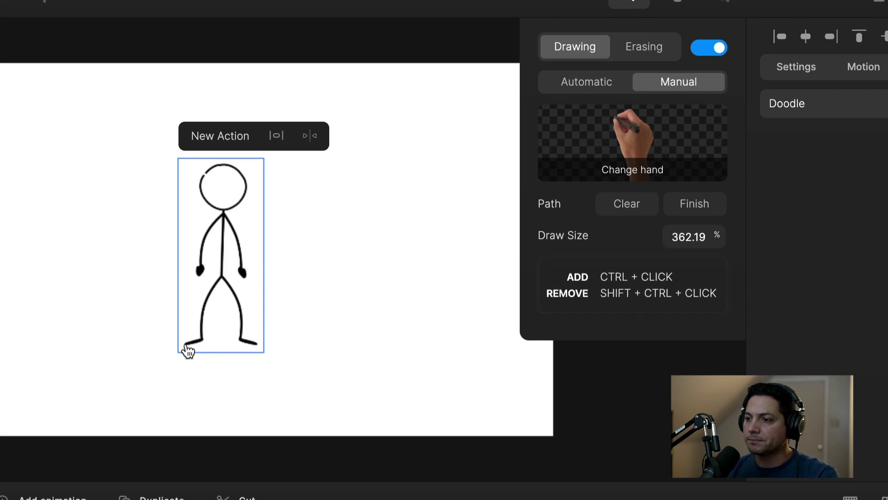
- Add eight points that form a zigzag drawing path over the stick man, starting at the feet and ending at the head
left_click(186, 343, "ctrl")
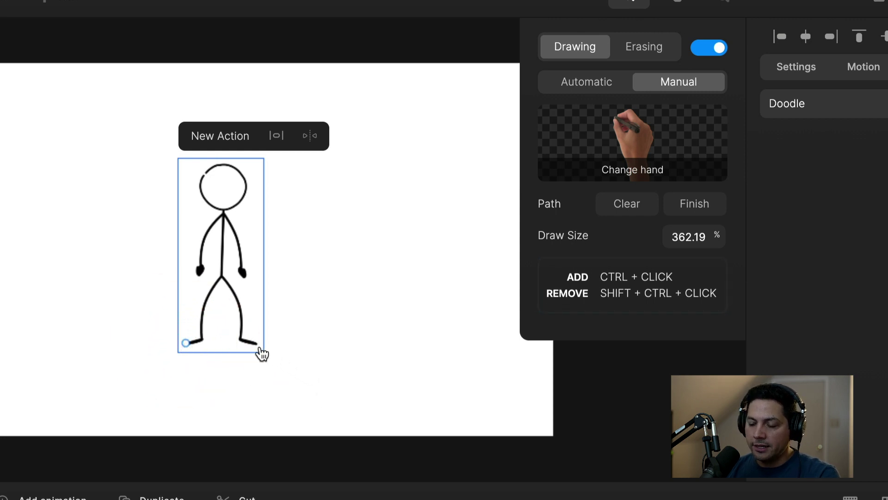
key("ctrl")
left_click(258, 346, "ctrl")
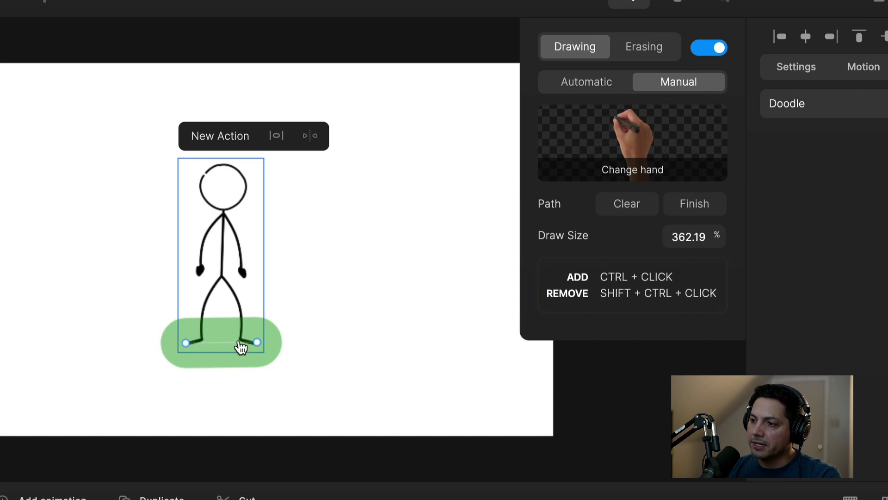
left_click(202, 300, "ctrl")
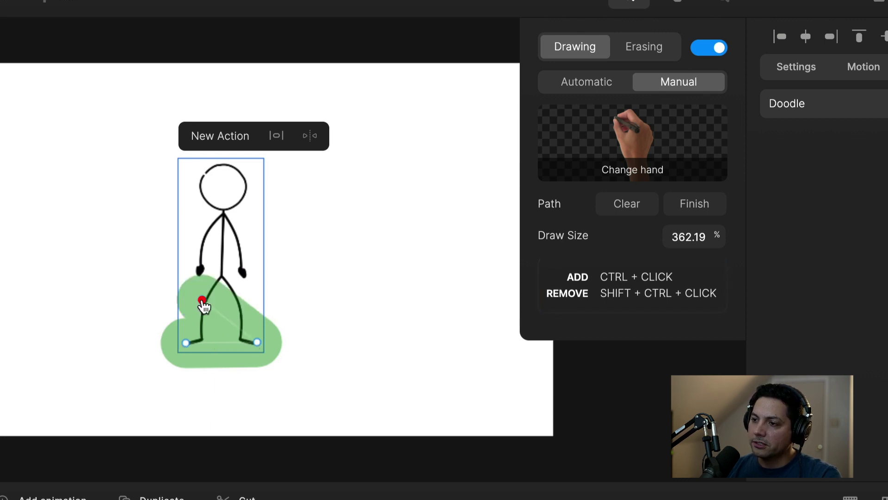
left_click(249, 274, "ctrl")
left_click(193, 253, "ctrl")
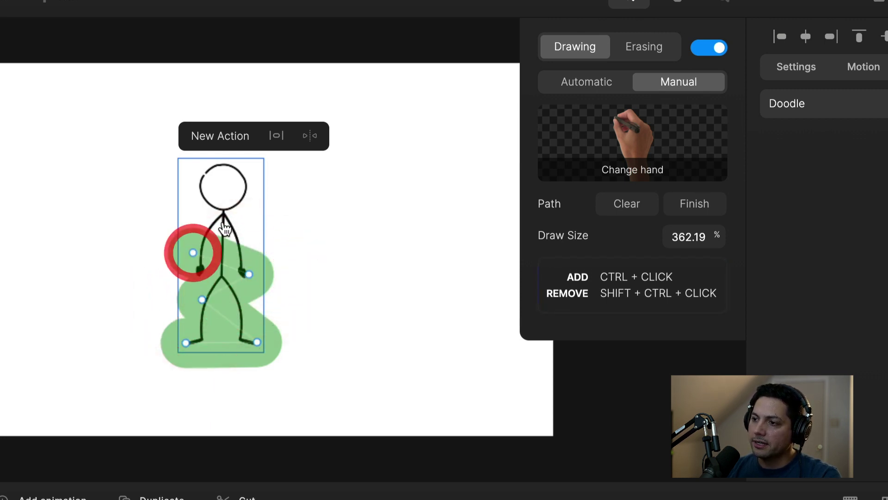
left_click(234, 218, "ctrl")
left_click(200, 185, "ctrl")
left_click(240, 165, "ctrl")
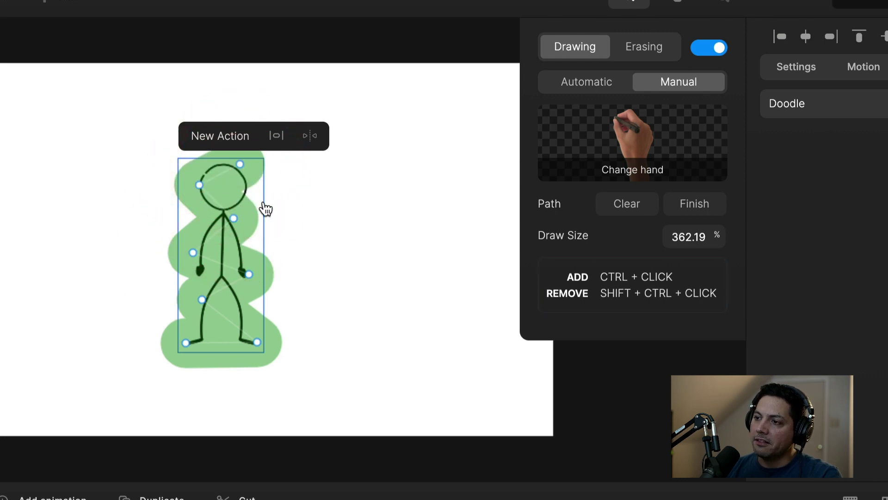
- Move the last drawing path point slightly down onto the outline of the stick man's head
scroll(238, 225, "up", 5)
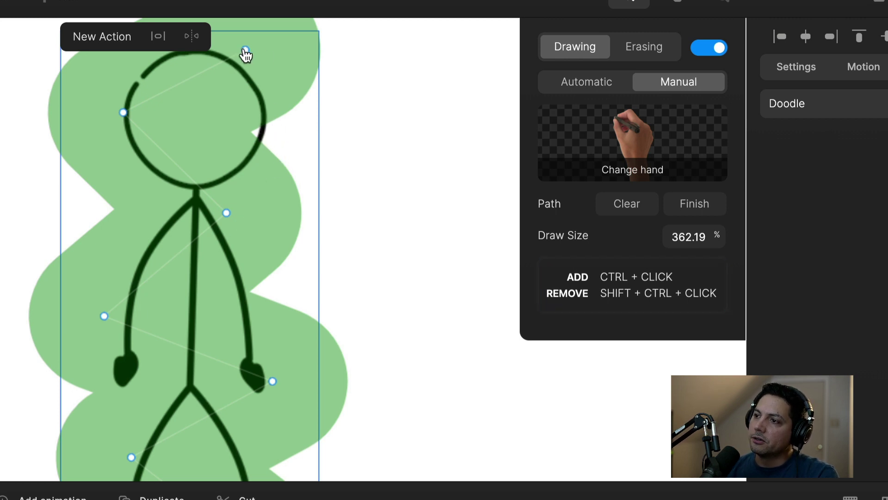
key("ctrl")
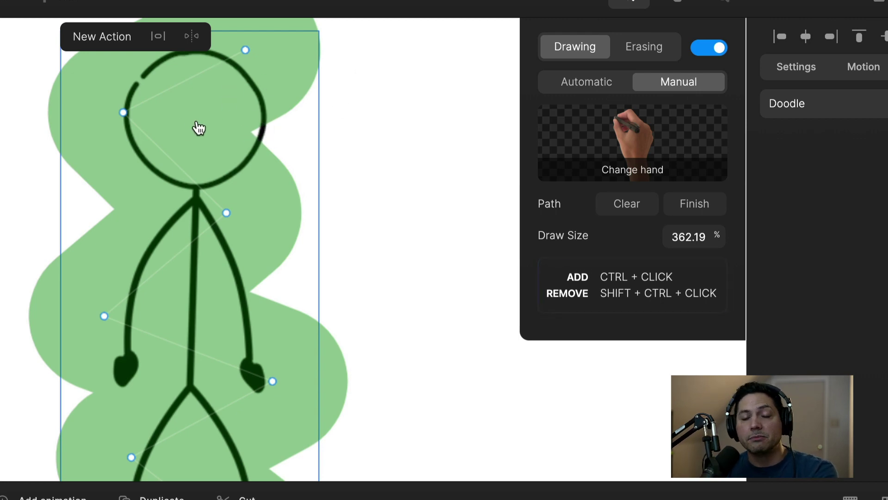
key("ctrl")
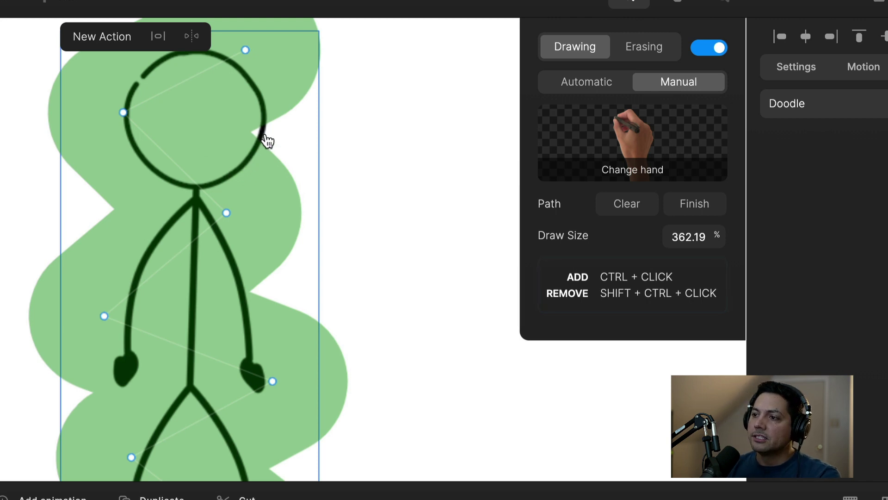
key("ctrl")
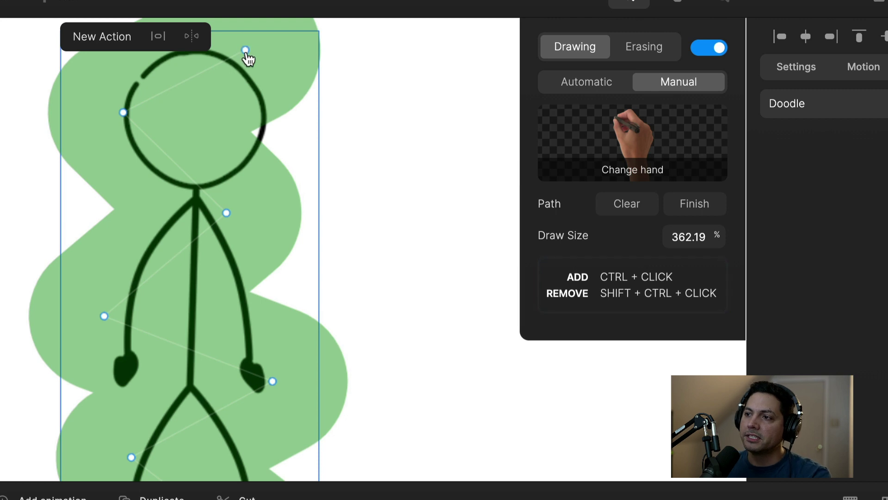
left_click_drag(246, 49, 254, 78)
scroll(208, 278, "down", 5)
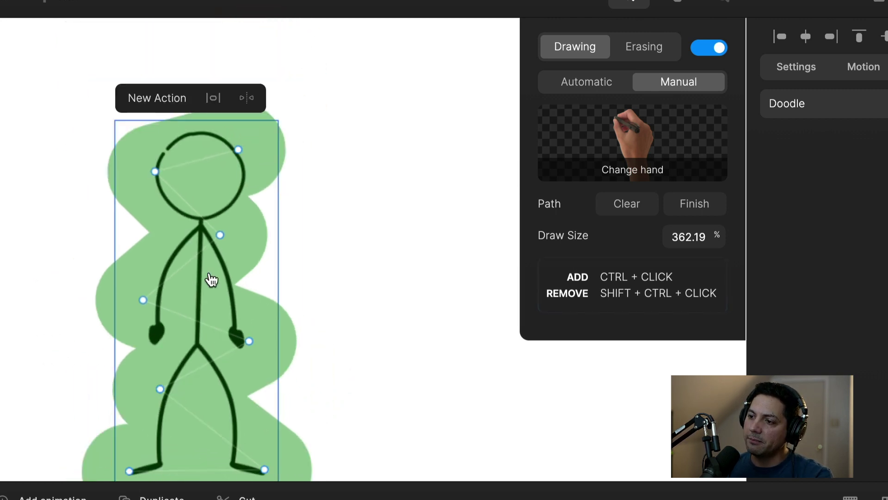
scroll(250, 356, "down", 3)
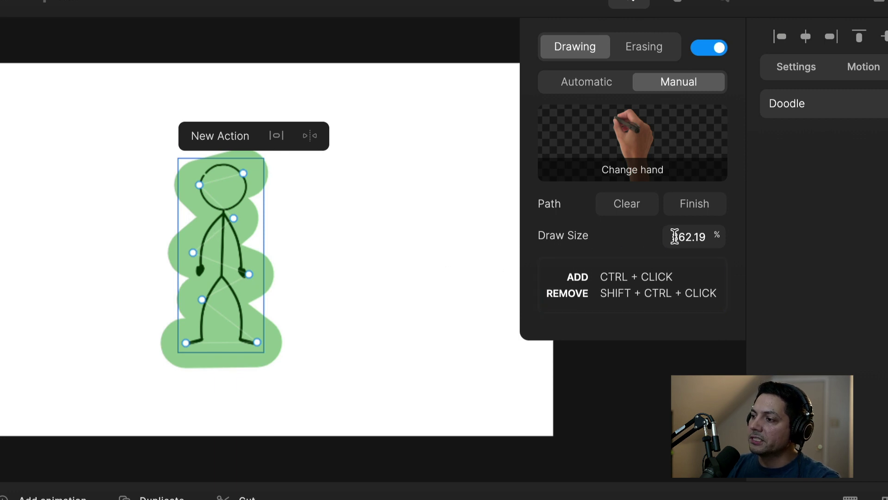
- Set the manual path's Draw Size to 345% and finish editing the path
mouse_move(710, 237)
left_mouse_down()
mouse_move(666, 248)
mouse_move(710, 241)
mouse_move(696, 236)
mouse_move(684, 242)
mouse_move(713, 244)
left_mouse_up()
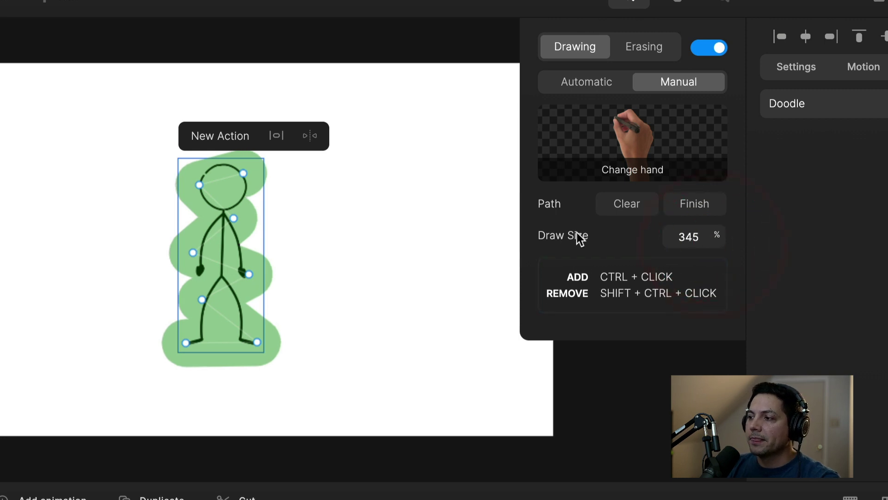
left_click(681, 214)
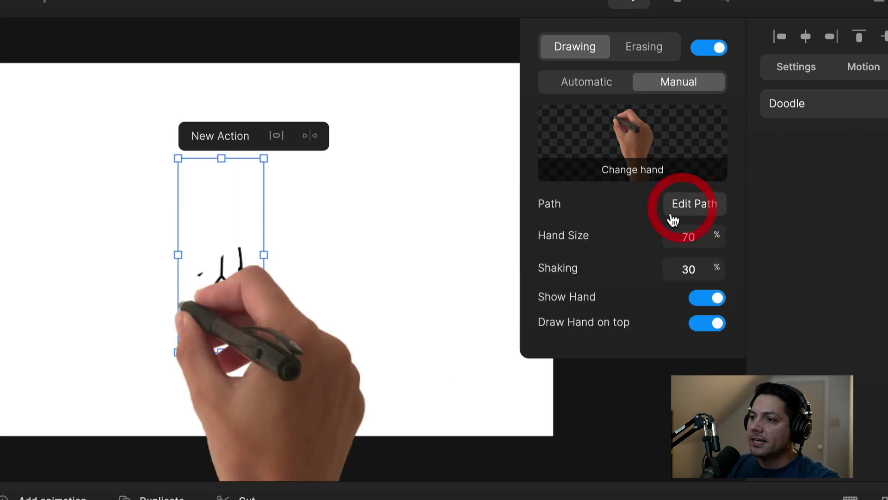
- Preview the stick man's manually drawn reveal from 00:05,16 and stop playback at about 00:09,04
left_click(347, 320)
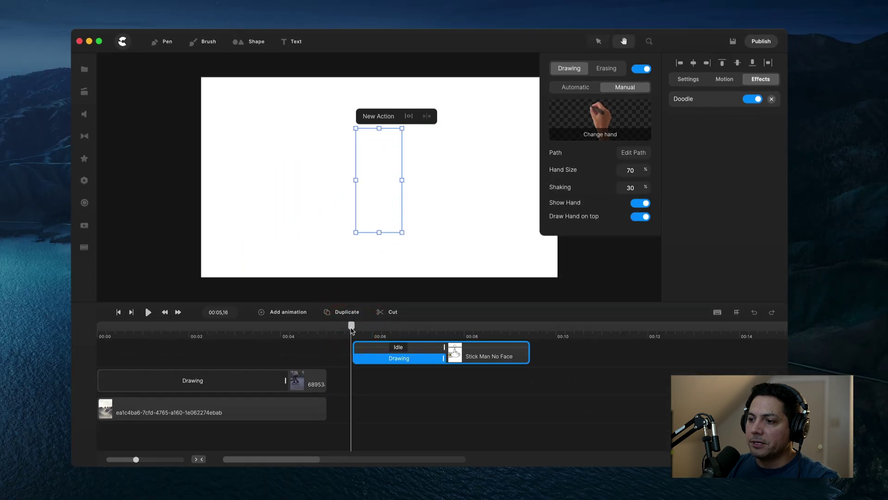
key("space")
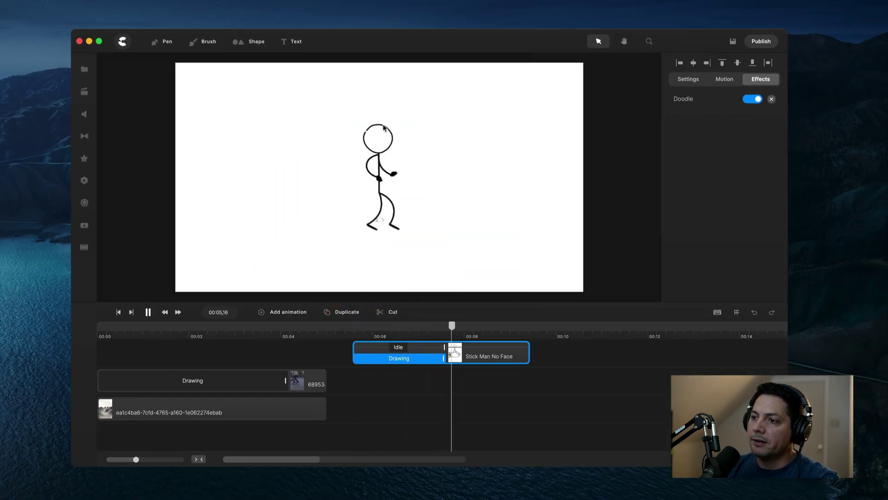
left_click(390, 351)
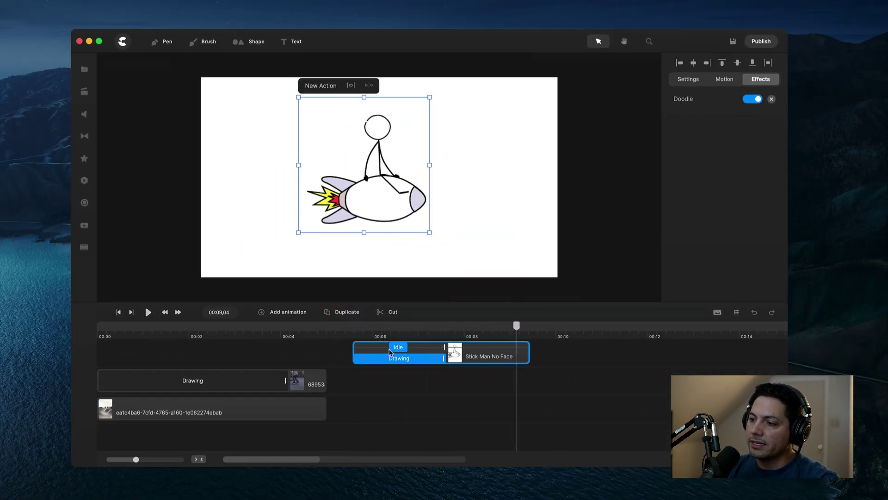
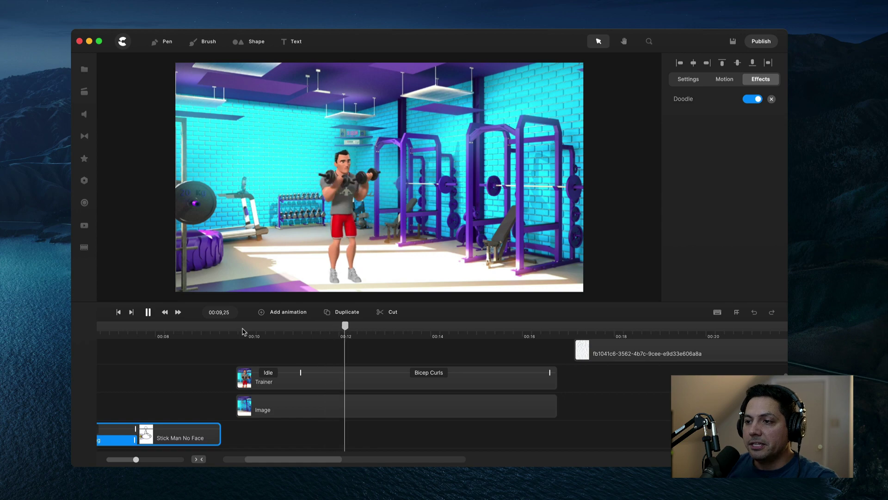
- Stop the gym scene at 00:14,11 and apply the Doodle effect to the Trainer character
key("space")
left_click(334, 388)
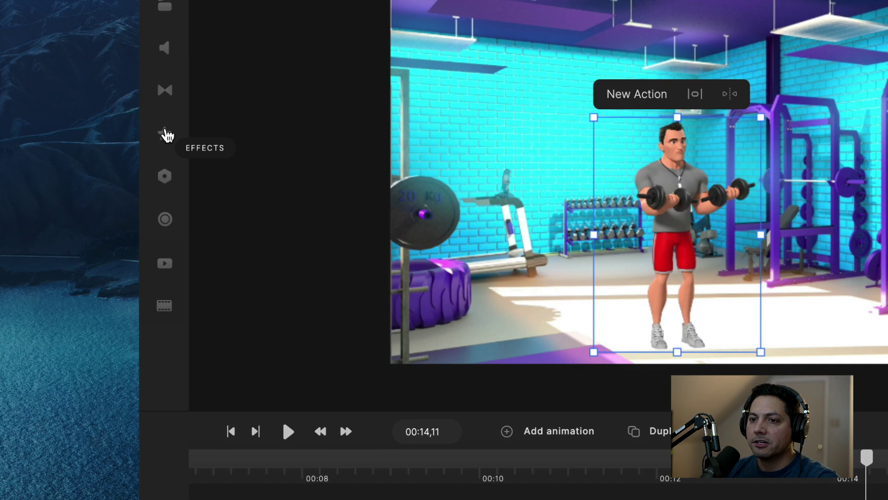
left_click(84, 158)
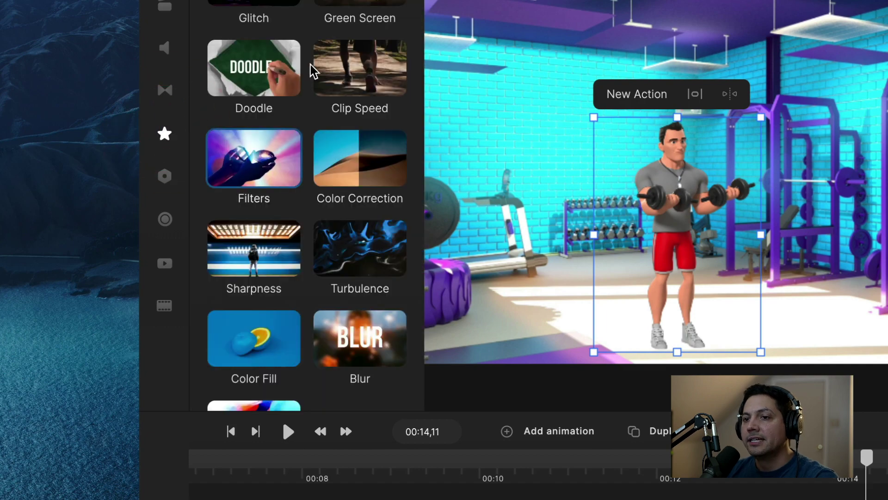
mouse_move(246, 65)
left_mouse_down()
mouse_move(256, 134)
mouse_move(668, 217)
left_mouse_up()
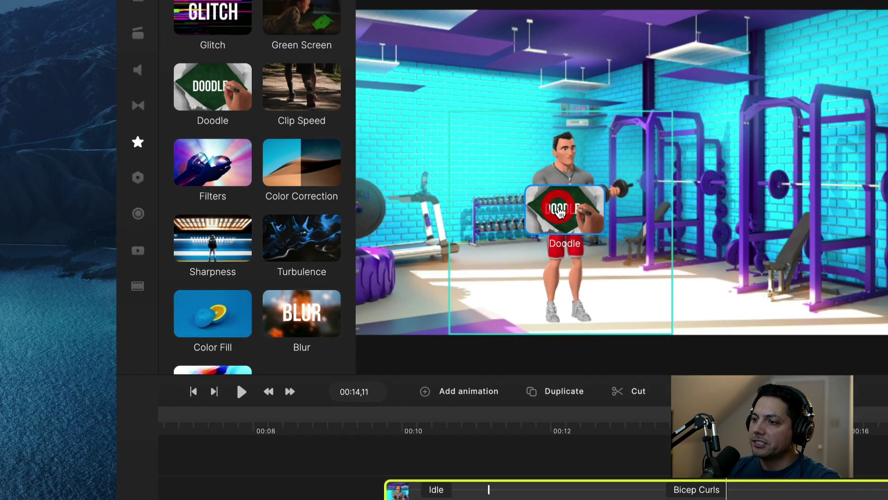
left_click_drag(559, 210, 562, 213)
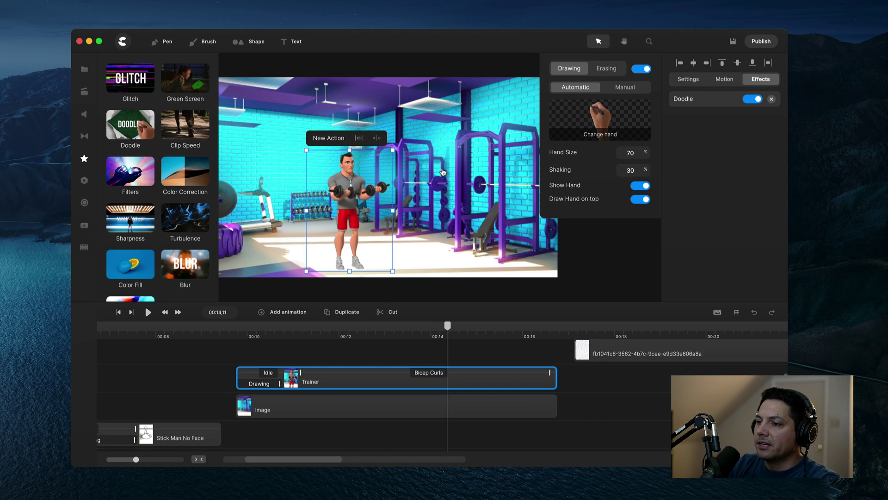
- Turn on the Erasing animation in the Trainer's Doodle effect
left_click(611, 70)
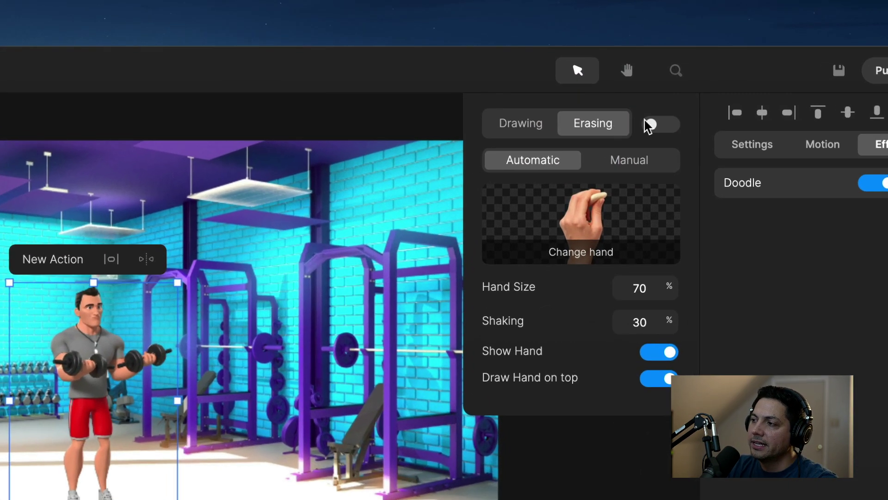
left_click(652, 125)
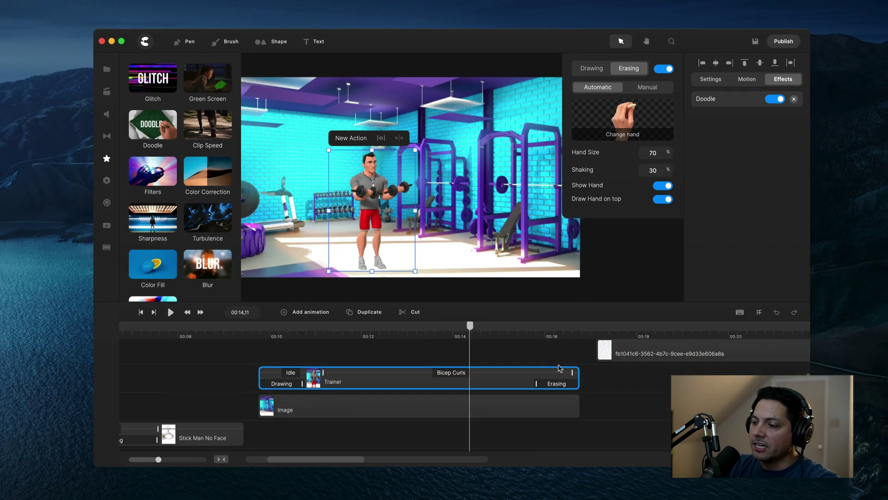
left_click(550, 384)
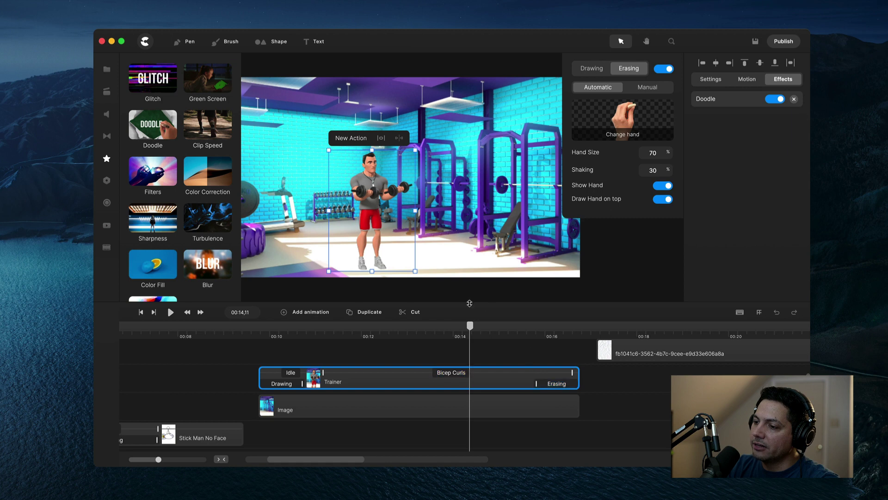
- Preview the Trainer being erased at the clip's end, then return the playhead to 00:15,20
left_click_drag(471, 327, 522, 326)
key("h")
key("space")
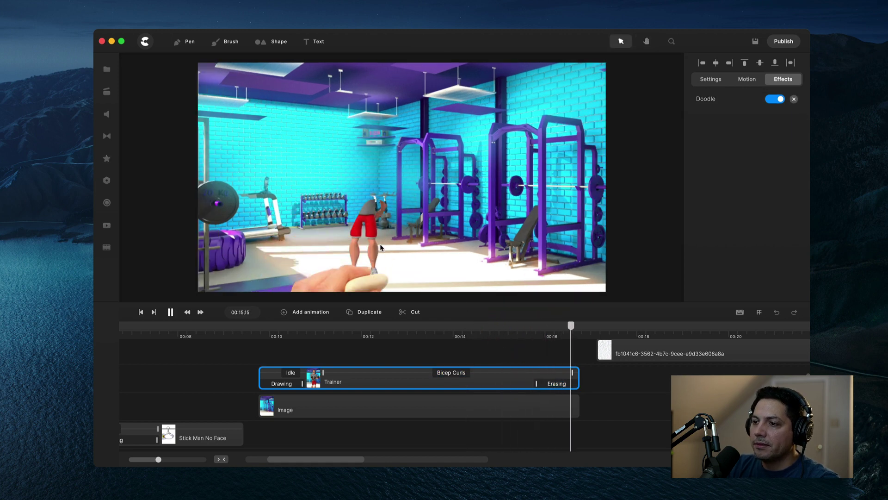
left_click(593, 327)
left_click_drag(582, 333, 533, 340)
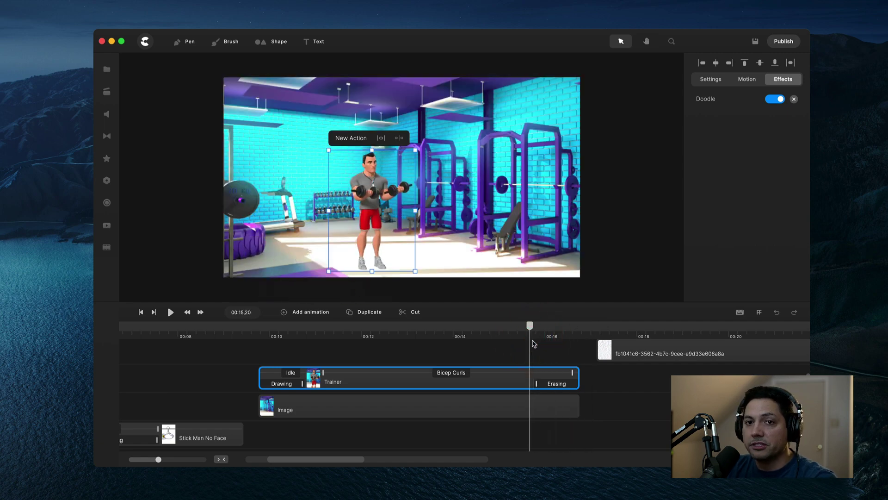
- Change the Trainer's erasing hand to the one holding a red eraser, with Hand Size 92% and Shaking 14%
left_click(552, 384)
left_click(621, 135)
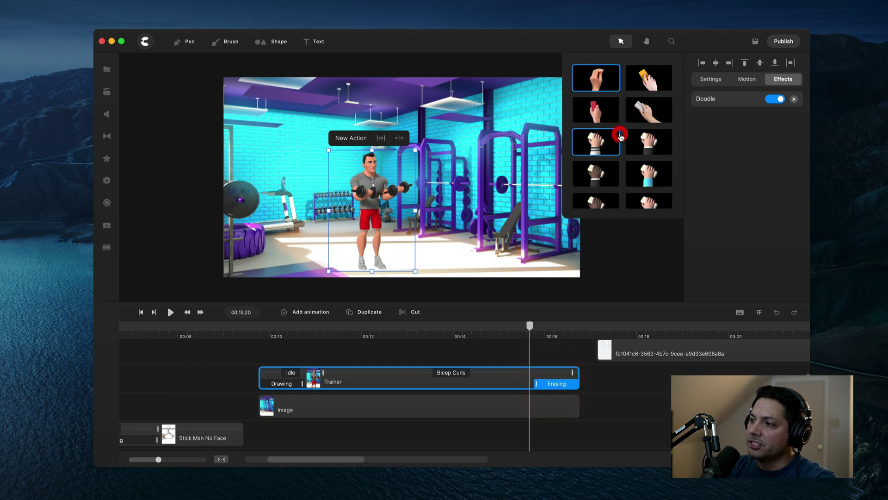
scroll(622, 139, "up", 2)
left_click(587, 108)
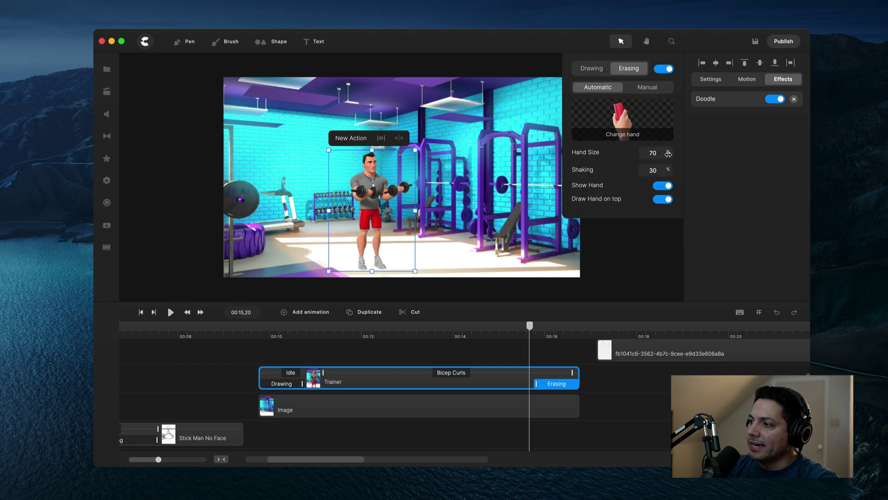
left_click_drag(530, 326, 547, 325)
mouse_move(668, 153)
left_mouse_down()
mouse_move(683, 155)
mouse_move(666, 168)
mouse_move(648, 166)
left_mouse_up()
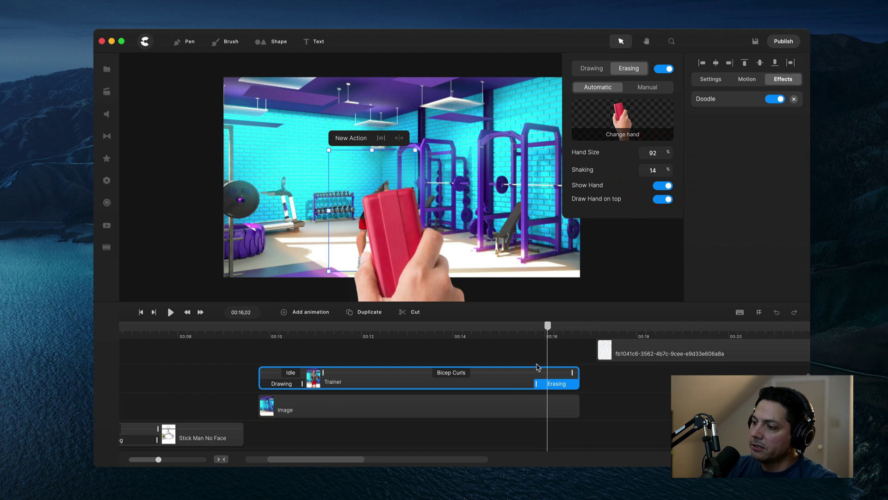
- Lengthen the Trainer's erasing segment to start shortly after 00:14 and preview it from 00:13,00
left_click_drag(514, 382, 477, 384)
left_click_drag(458, 330, 408, 334)
key("space")
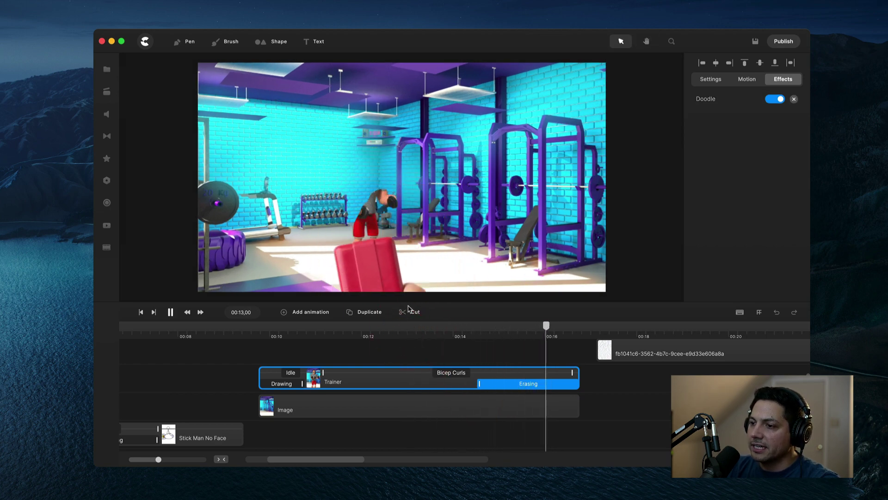
left_click_drag(590, 325, 499, 326)
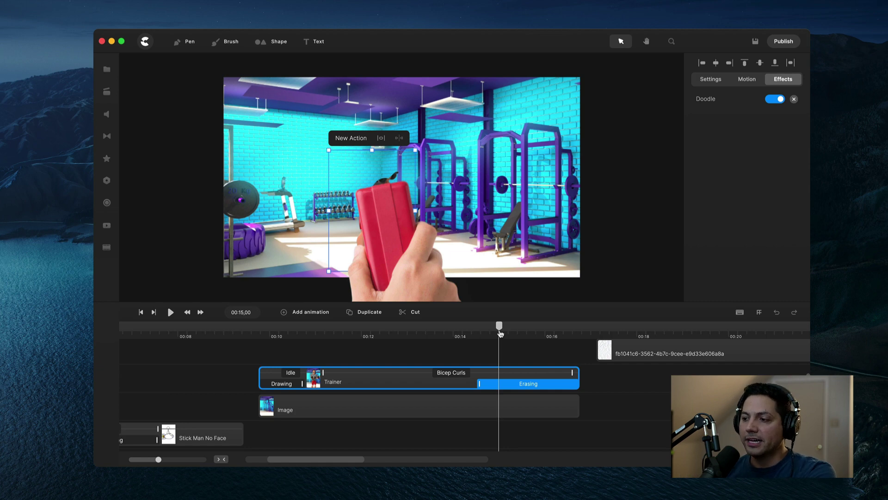
- Preview the Trainer's drawing from 00:09,22, skip ahead to preview the erasing from 00:14,02, and stop at 00:16,06
left_click_drag(499, 326, 260, 349)
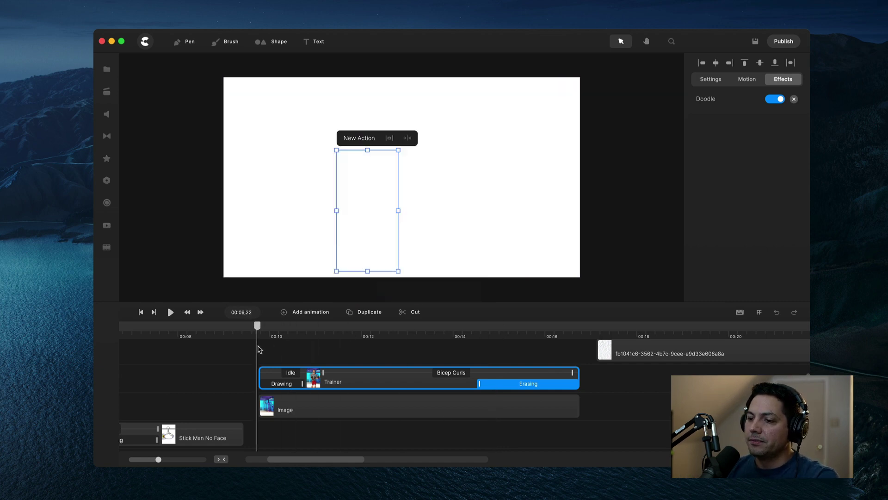
key("space")
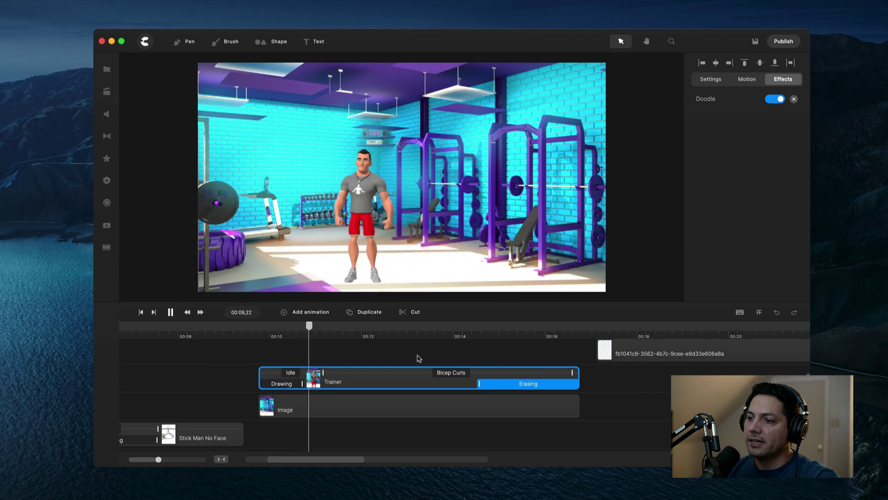
left_click(456, 329)
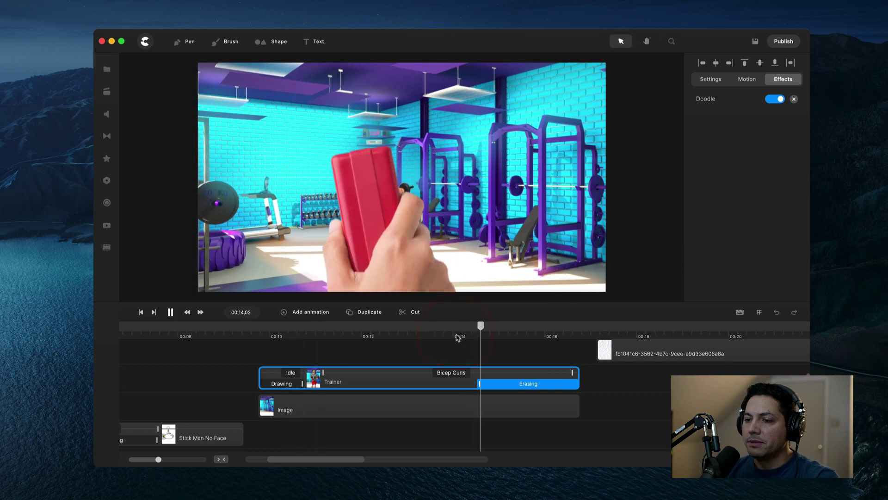
key("space")
- Apply the Doodle effect to the "Bring your text to life with Doodling!" text in the crumpled-paper scene
left_click_drag(346, 461, 365, 460)
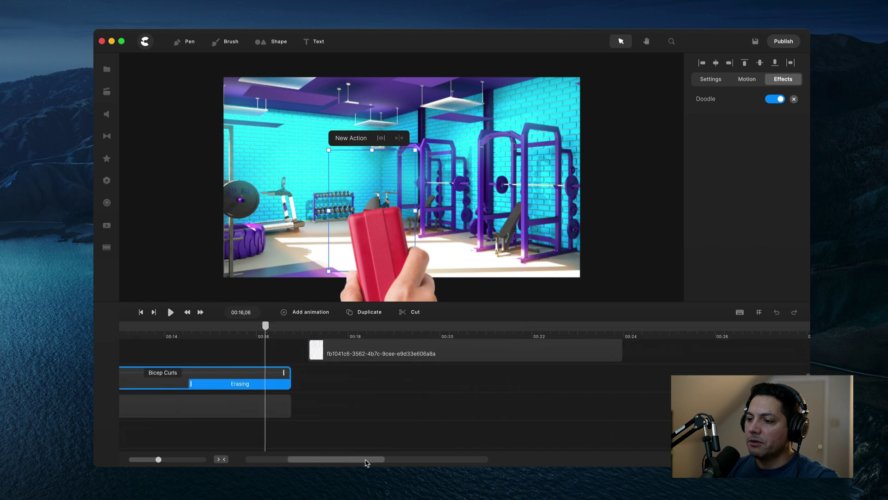
left_click(312, 336)
left_click(319, 326)
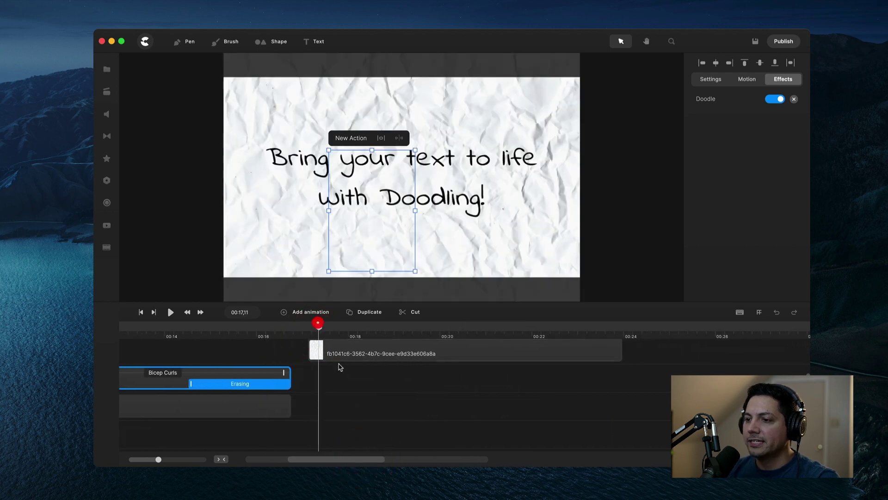
left_click(340, 366)
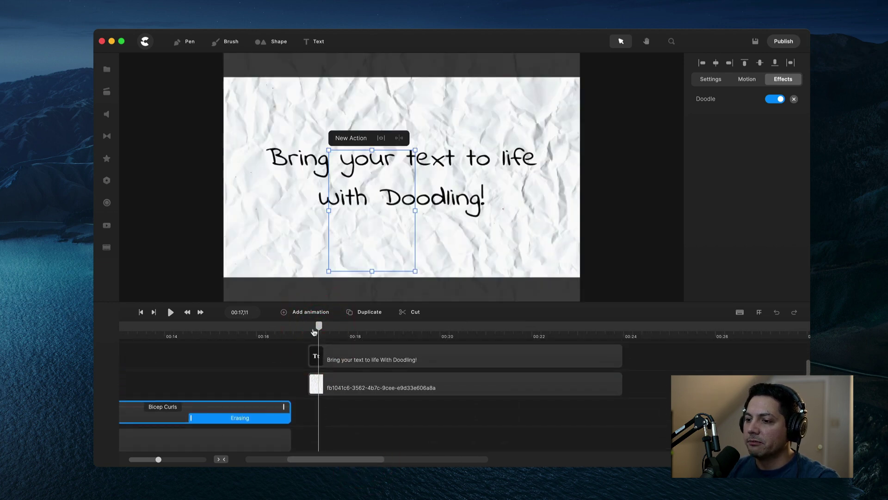
left_click_drag(319, 327, 315, 326)
left_click(378, 366)
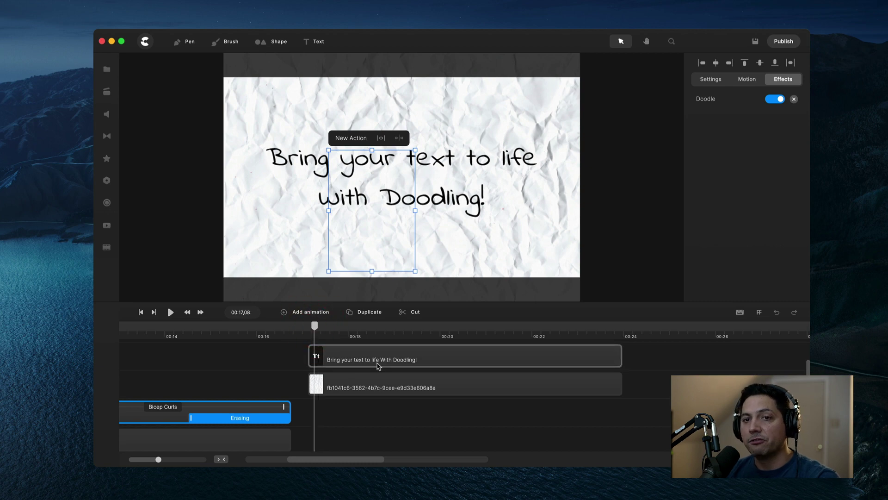
left_click(108, 160)
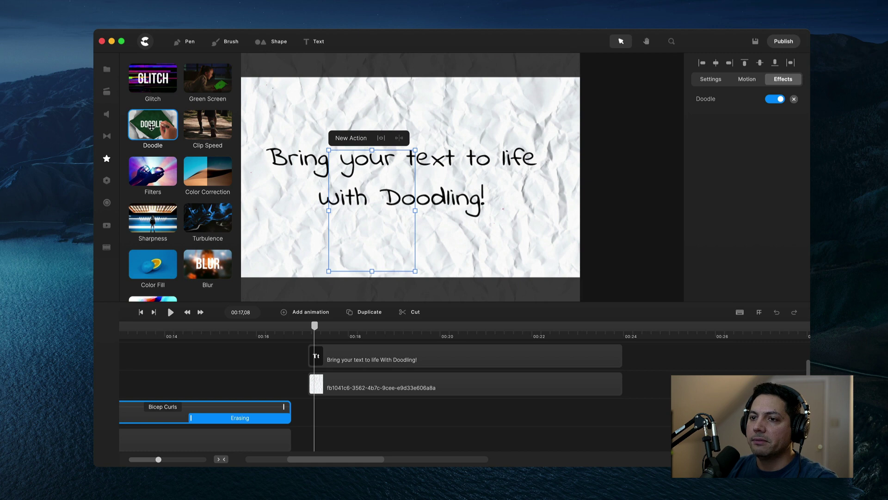
mouse_move(151, 125)
left_mouse_down()
mouse_move(242, 209)
mouse_move(398, 192)
mouse_move(404, 177)
left_mouse_up()
- Preview the text's hand-drawn reveal from 00:17,02 and stop playback
left_click_drag(312, 329, 306, 330)
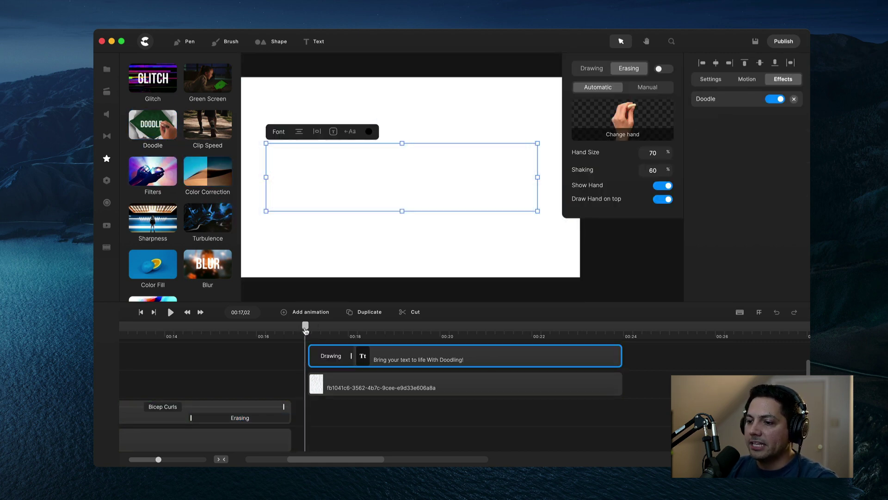
key("space")
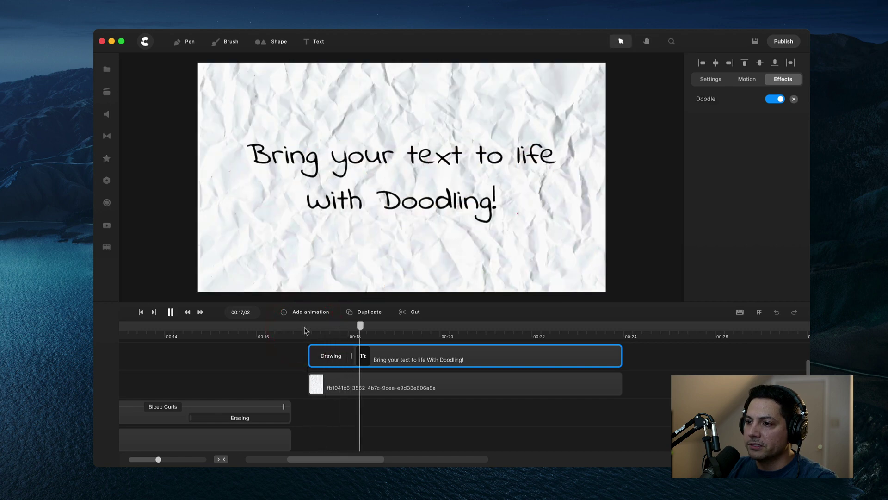
key("space")
- Lengthen the text's drawing segment to end shortly before 00:20 and place the playhead at 00:17,26
mouse_move(359, 331)
left_mouse_down()
mouse_move(342, 329)
mouse_move(406, 355)
mouse_move(432, 355)
left_mouse_up()
left_click(319, 356)
left_click(371, 356)
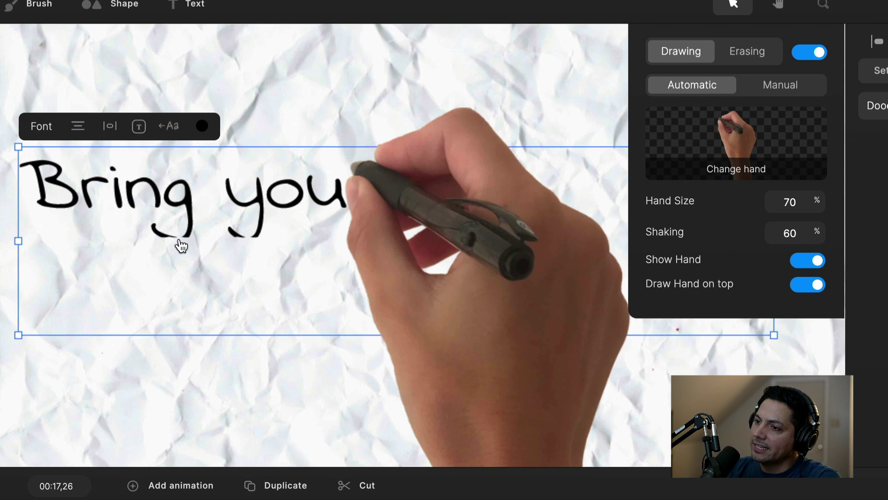
- Switch the text's drawing to a manual path and move its points down over the tails of the g in "Bring" and y in "your"
left_click(793, 88)
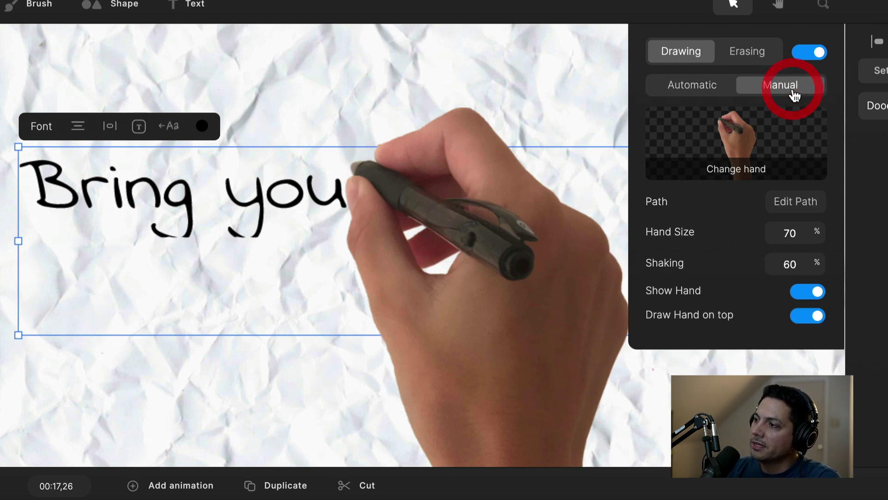
left_click(783, 204)
scroll(167, 258, "up", 5)
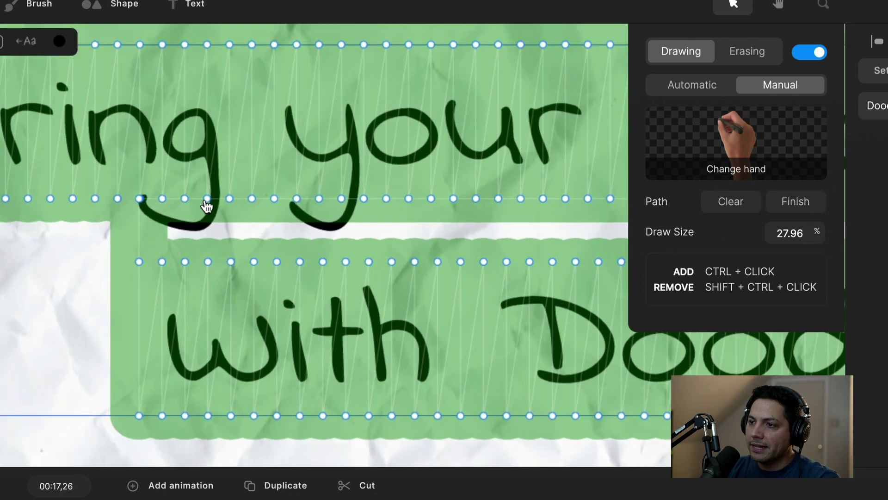
left_click_drag(210, 204, 208, 219)
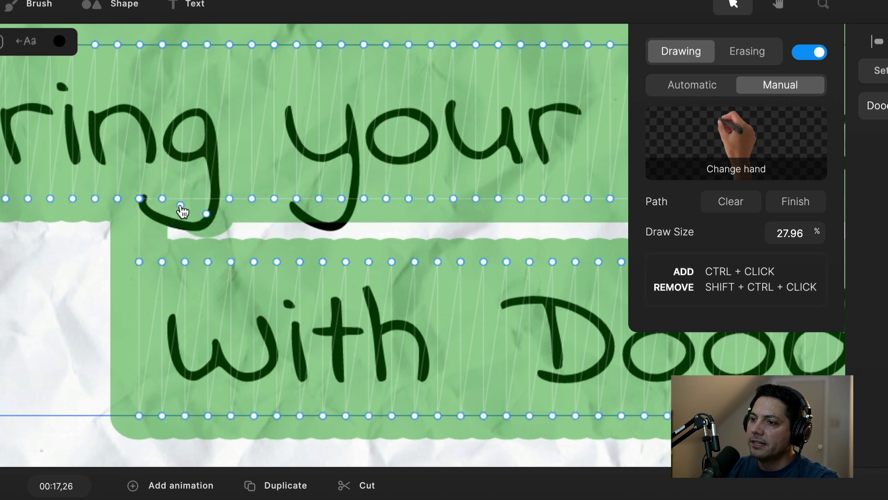
left_click(181, 210, "ctrl")
mouse_move(342, 200)
left_mouse_down()
mouse_move(339, 213)
mouse_move(315, 209)
left_mouse_up()
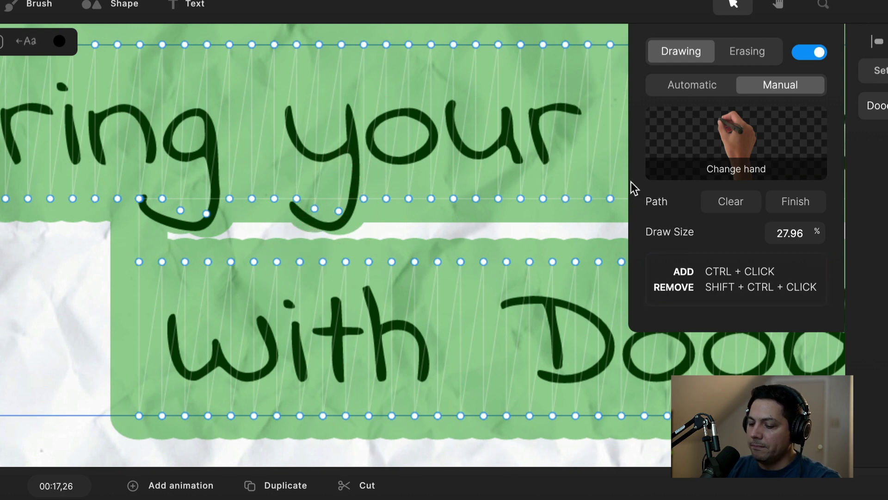
- Move two path points down over the tail of the last g in "Doodling" and finish editing the path
key("ctrl+0")
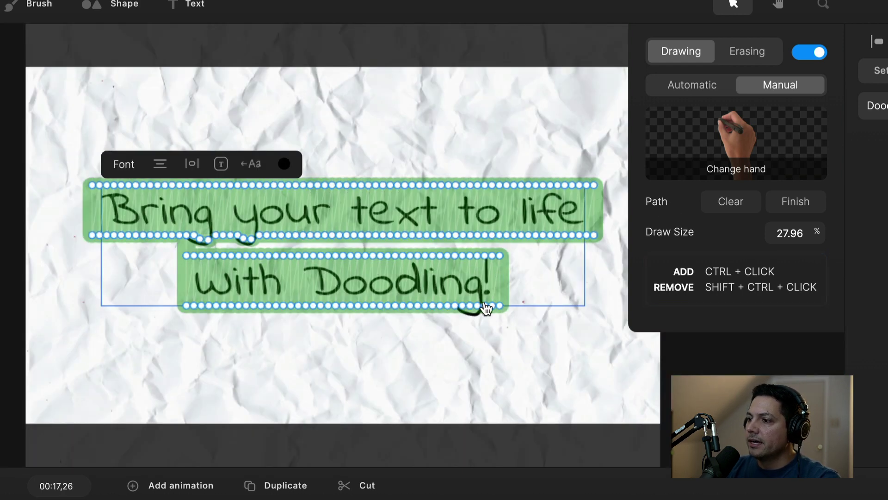
scroll(481, 326, "down", 3)
scroll(481, 326, "up", 10)
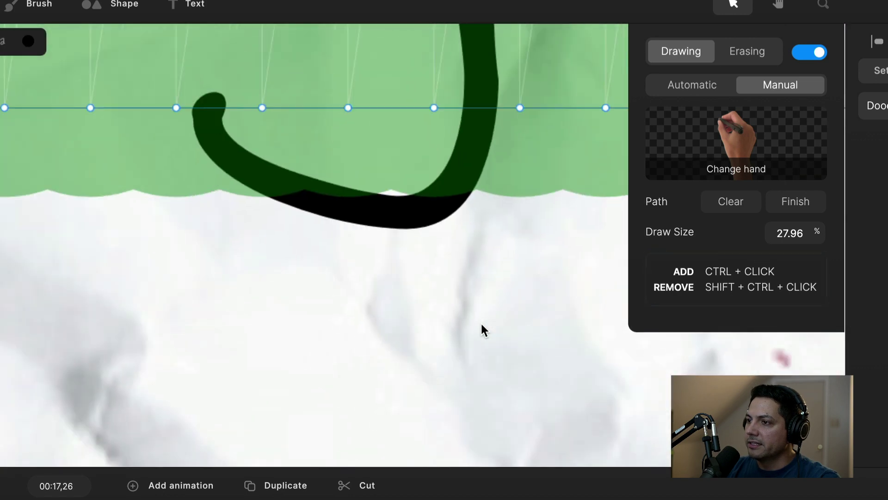
scroll(481, 326, "down", 2)
left_click_drag(448, 173, 444, 214)
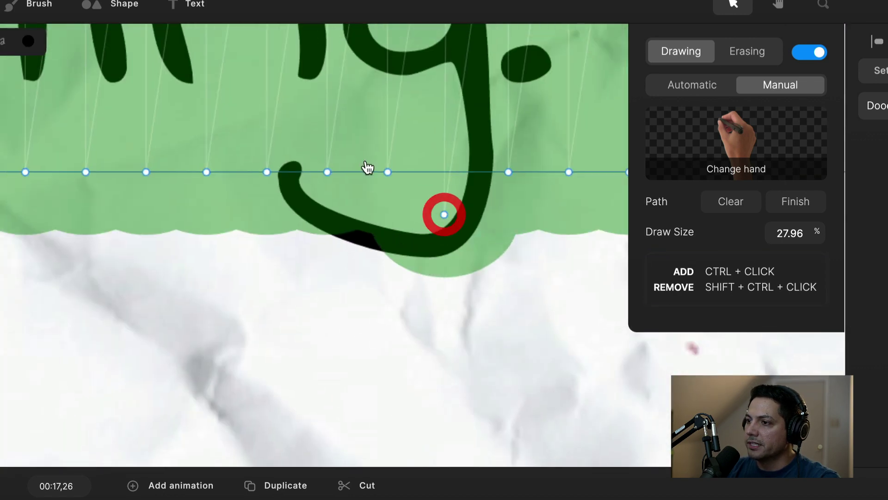
left_click_drag(387, 174, 372, 204)
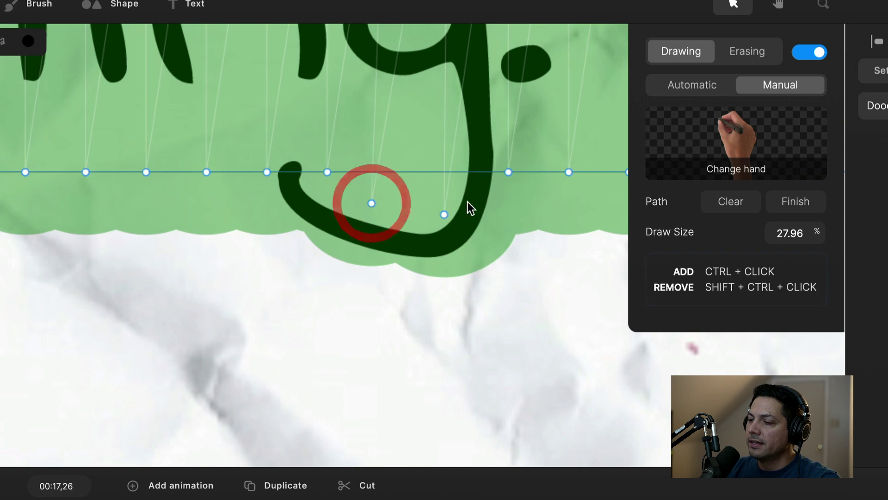
scroll(467, 202, "down", 5)
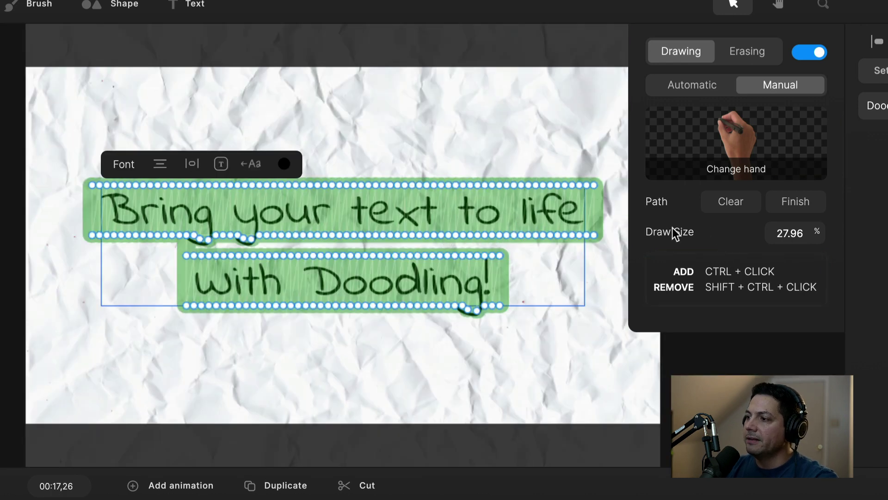
left_click(797, 200)
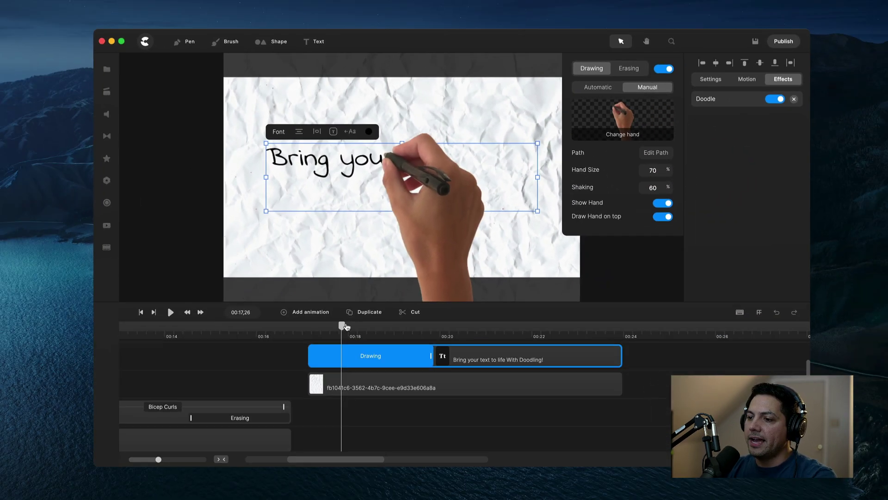
- Preview the manually drawn text from 00:16,29, stop at 00:21,00 and scrub back to 00:18,28
left_click(192, 482)
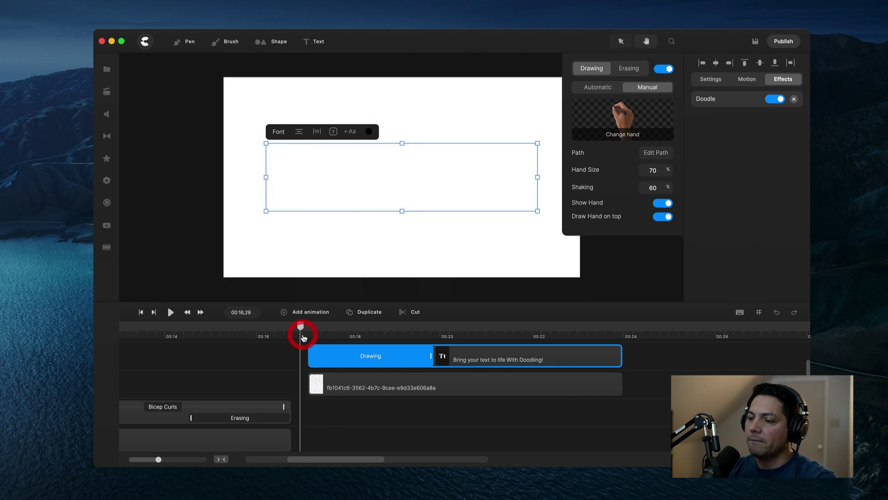
key("space")
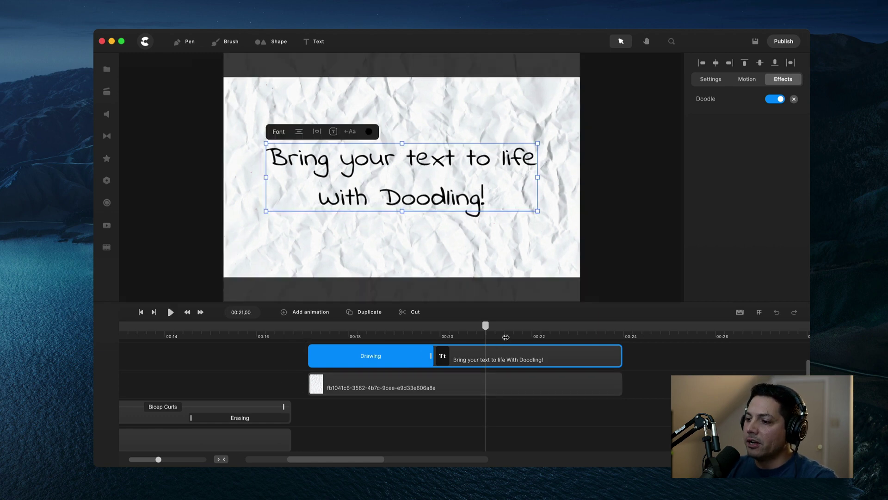
left_click_drag(485, 326, 391, 329)
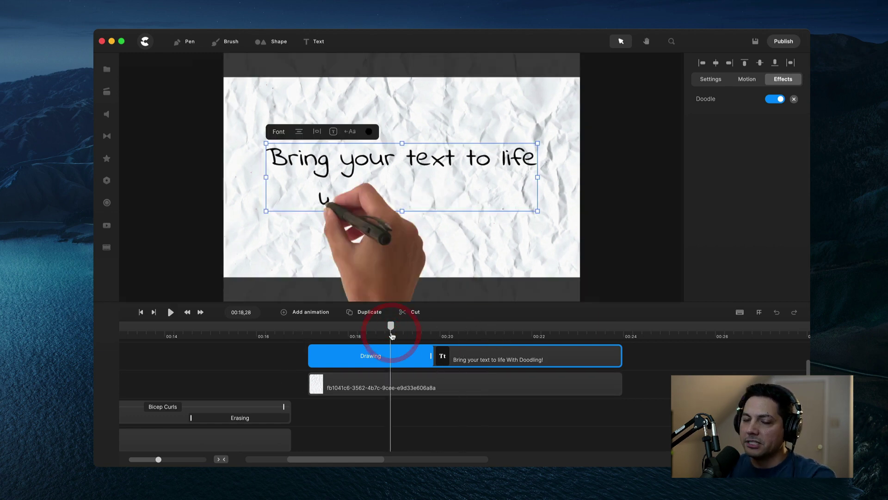